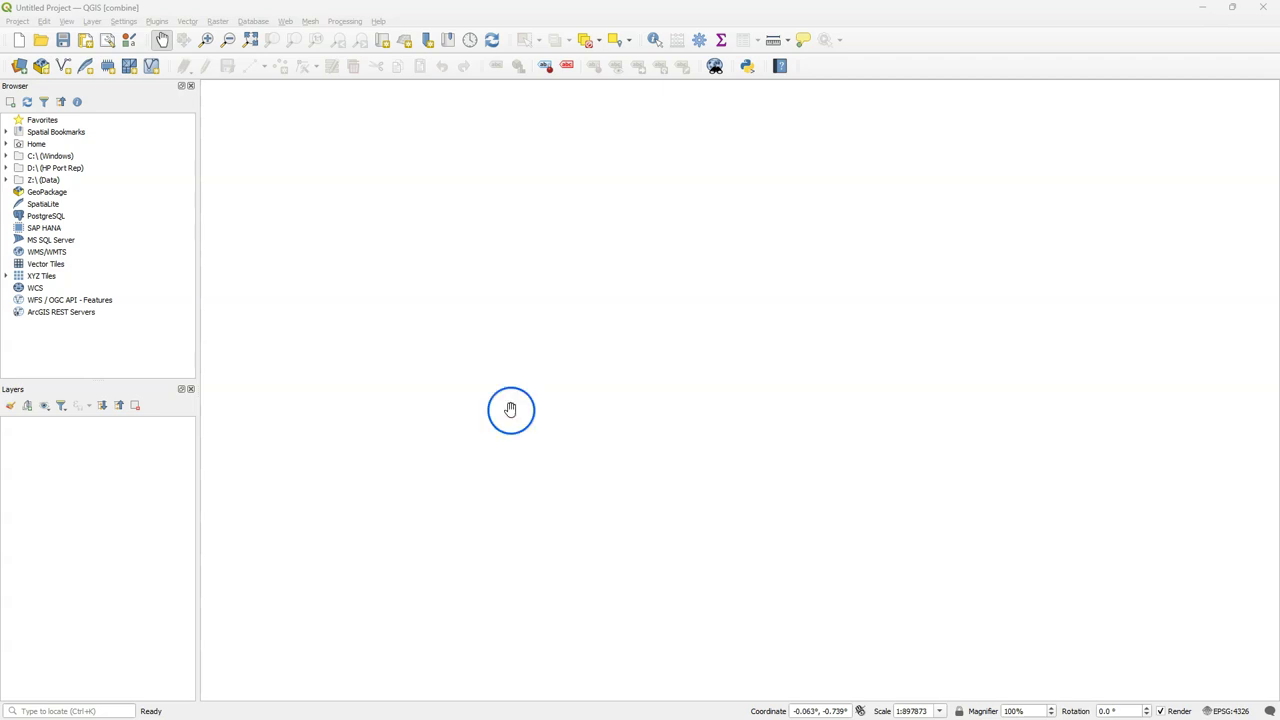
- Search the plugin manager for 'resour' and install the QGIS Resource Sharing plugin, version 1.0.0
{"action": "left_click", "coordinate": [157, 21]}
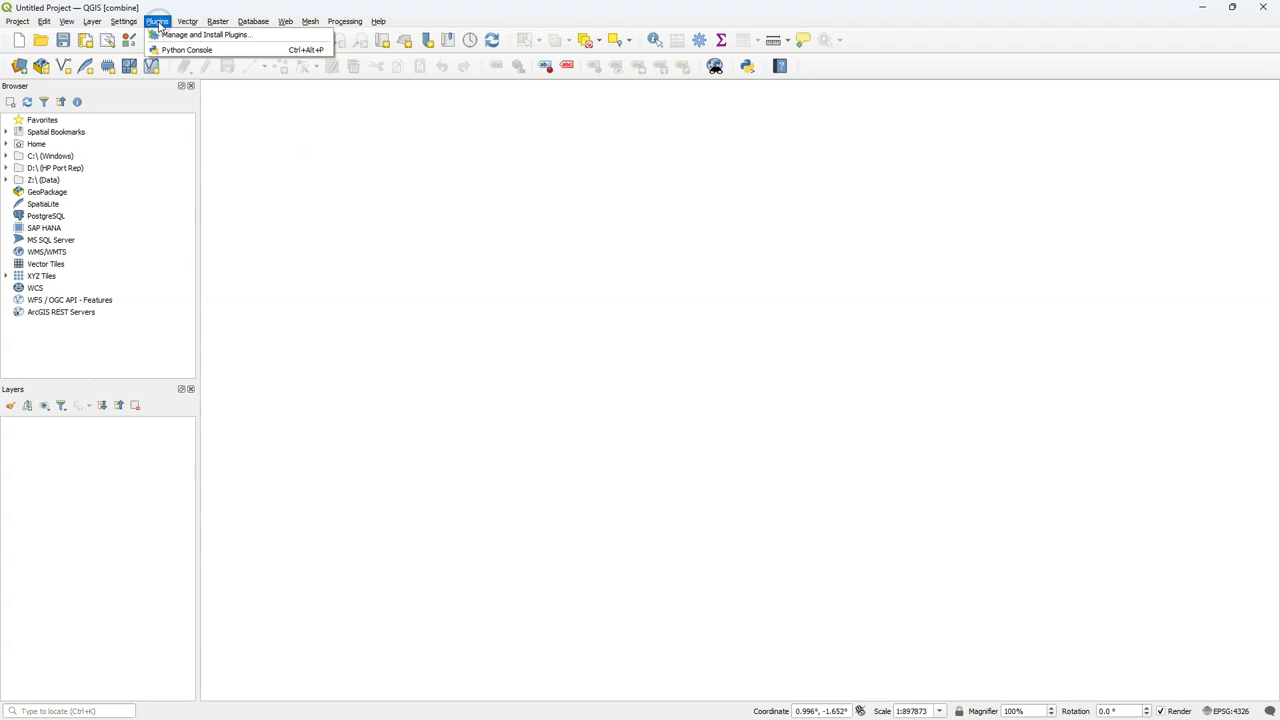
{"action": "left_click", "coordinate": [170, 35]}
{"action": "type", "text": "r"}
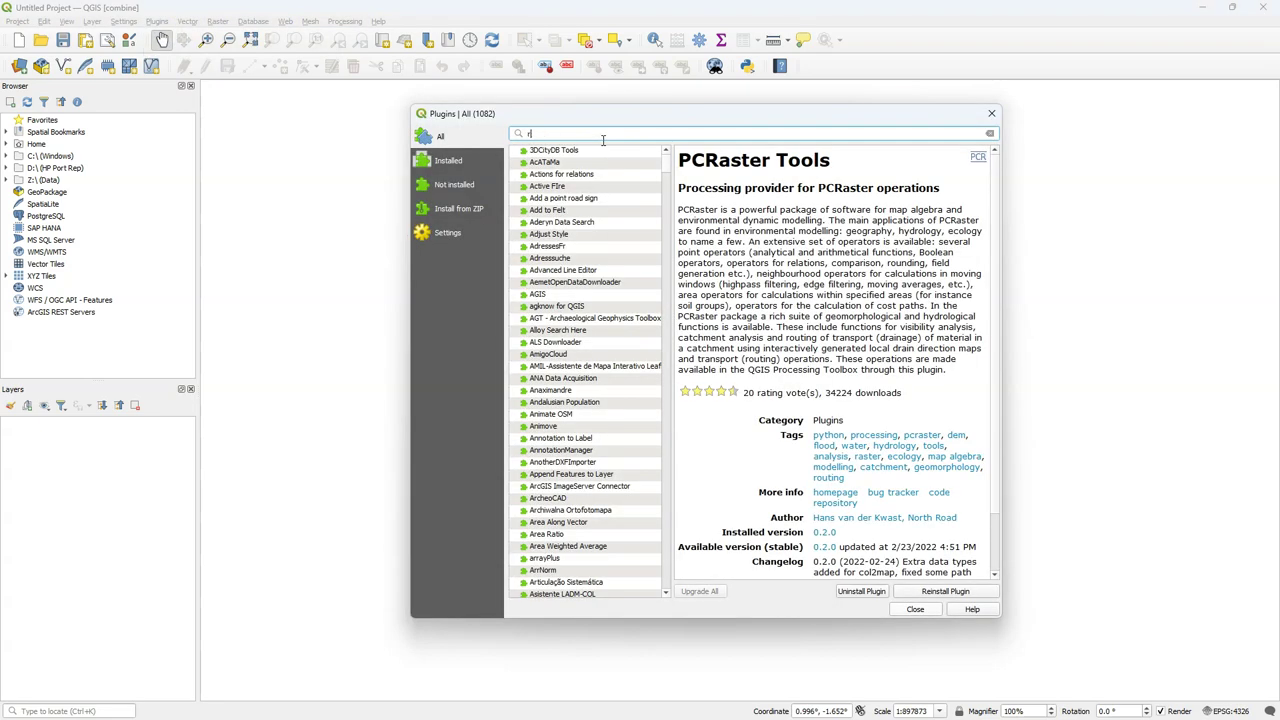
{"action": "type", "text": "esource"}
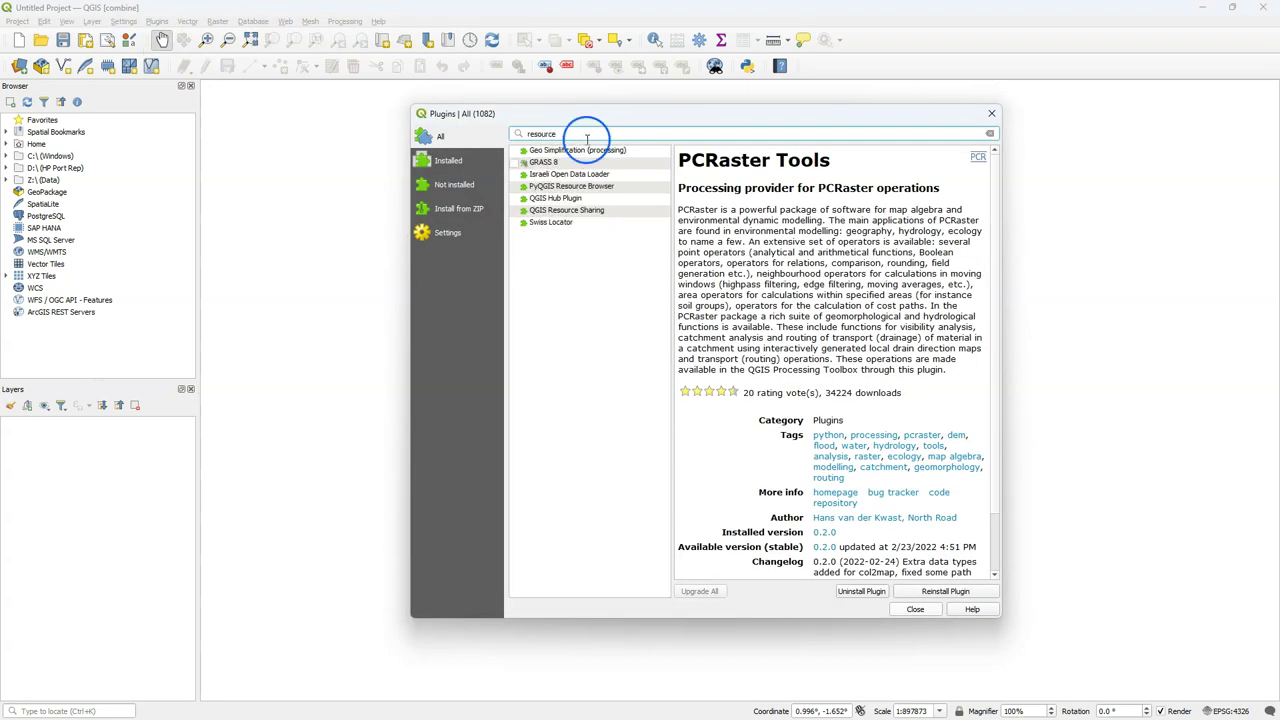
{"action": "left_click", "coordinate": [556, 210]}
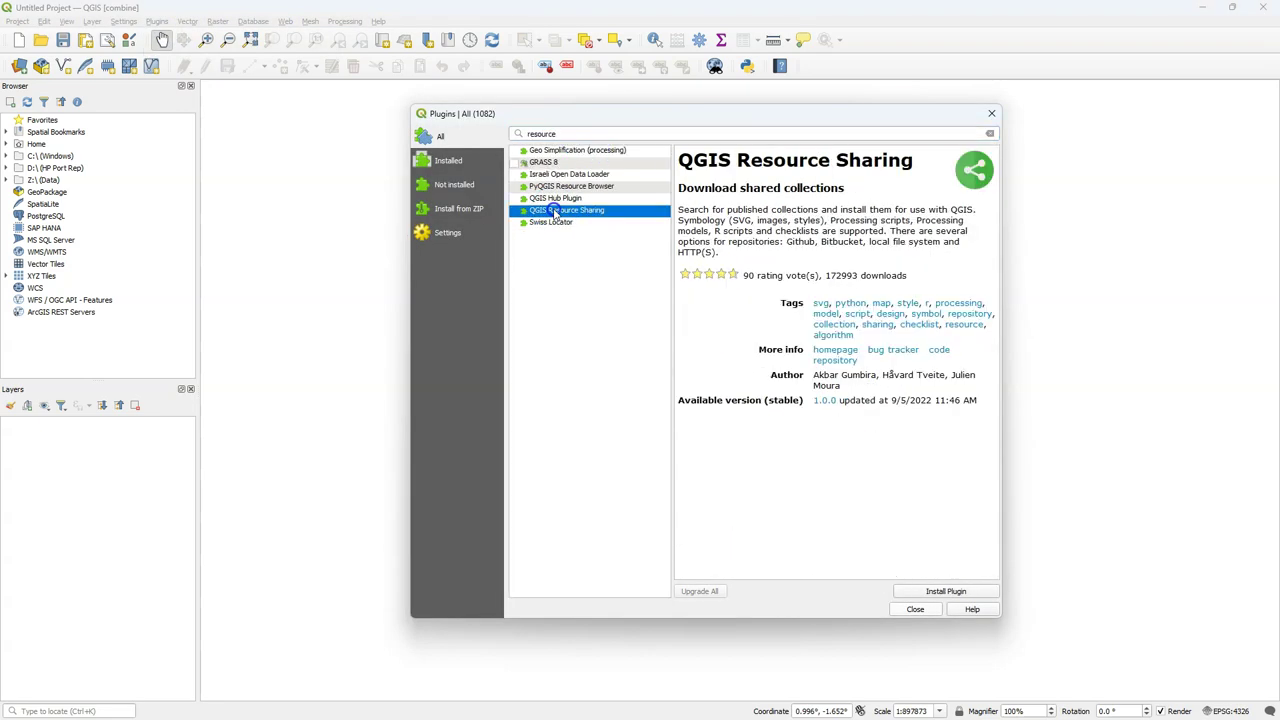
{"action": "left_click", "coordinate": [925, 590]}
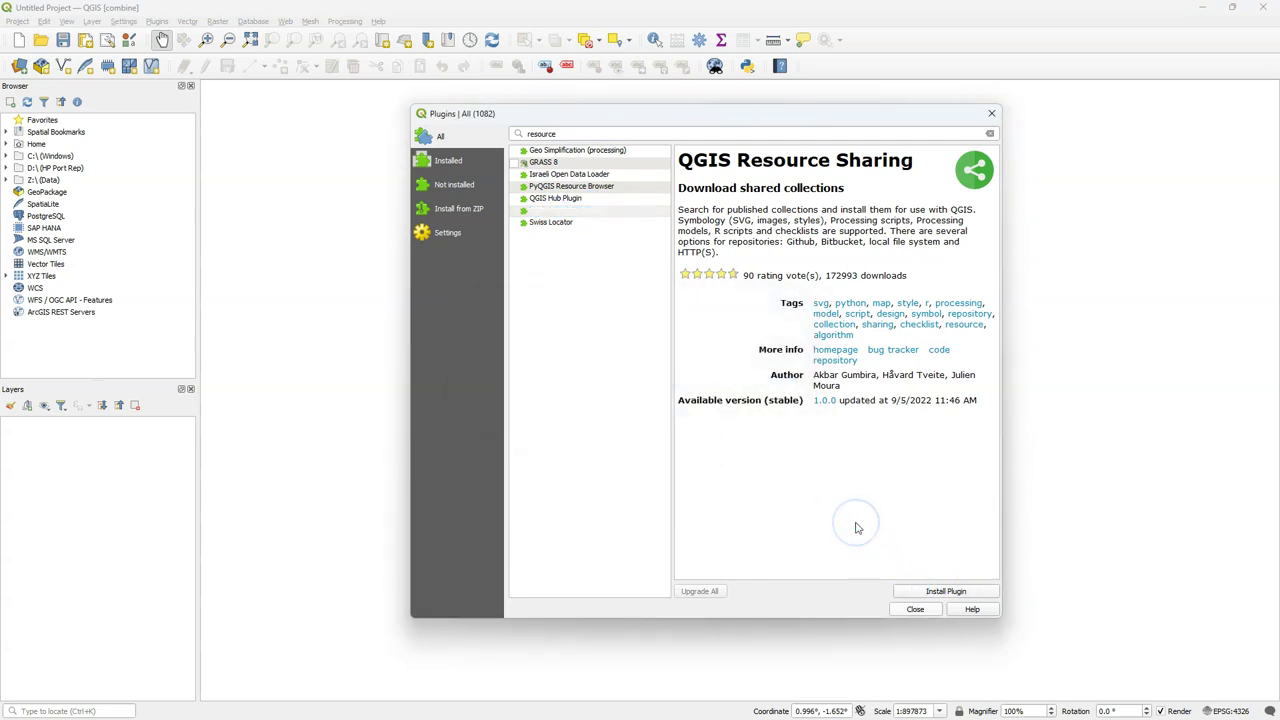
- Close the plugin manager and open a blank Repository Details form from the Resource Sharing settings
{"action": "left_click", "coordinate": [912, 608]}
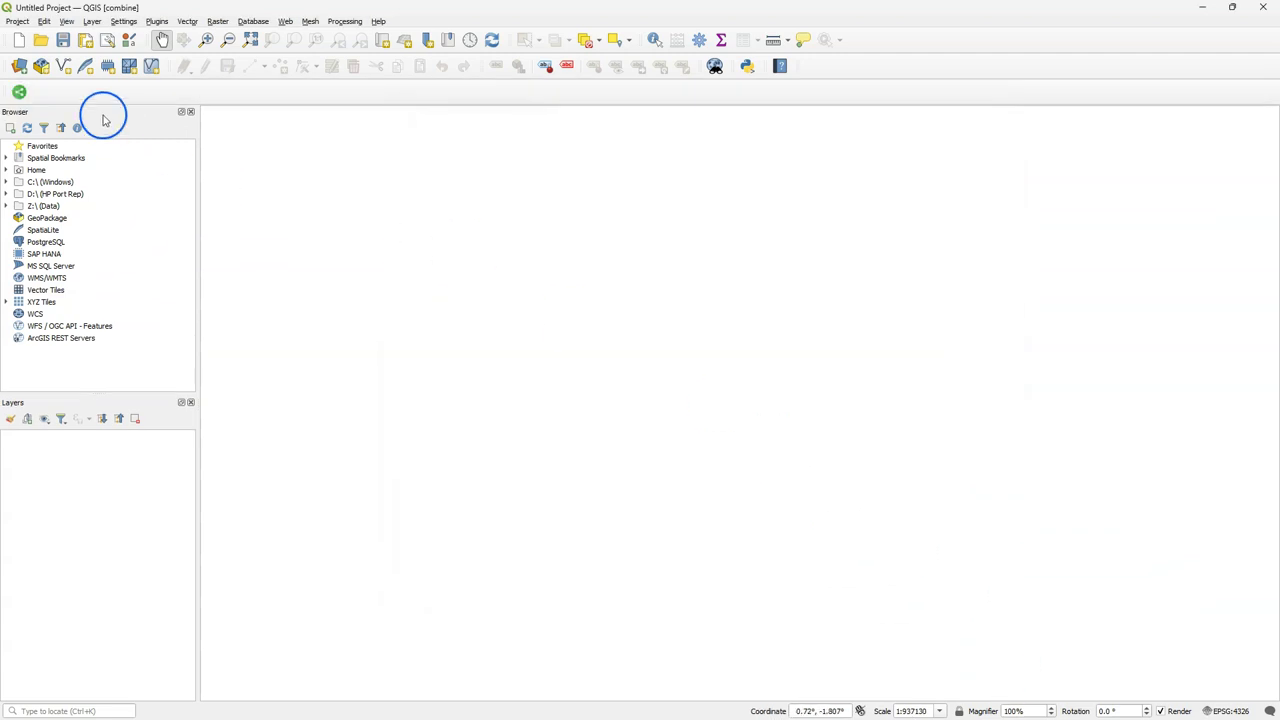
{"action": "left_click", "coordinate": [19, 93]}
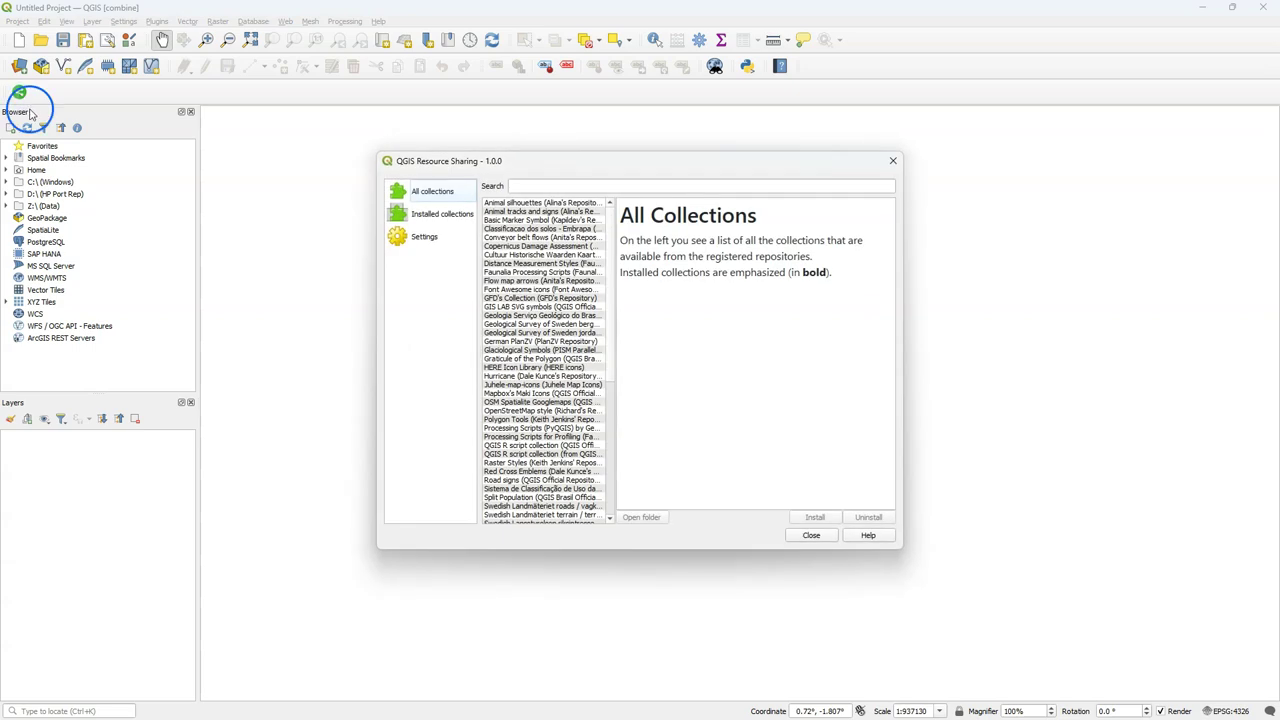
{"action": "left_click", "coordinate": [430, 238]}
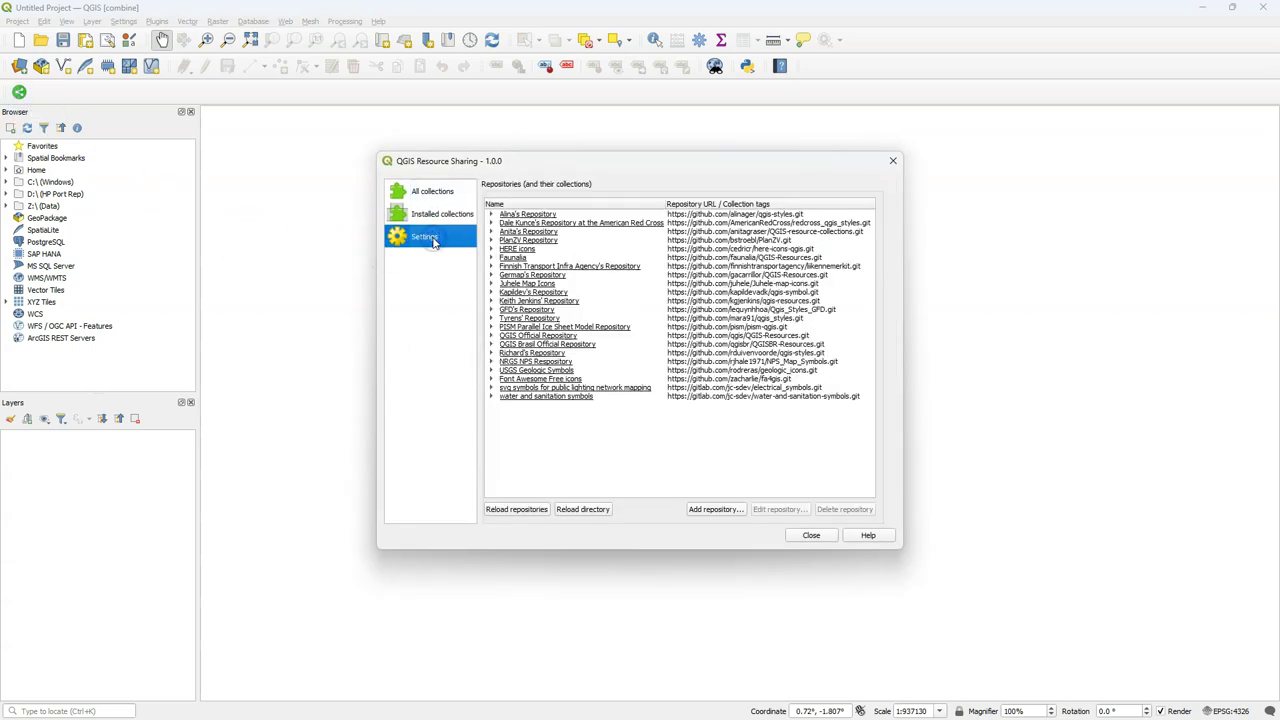
{"action": "left_click", "coordinate": [718, 510]}
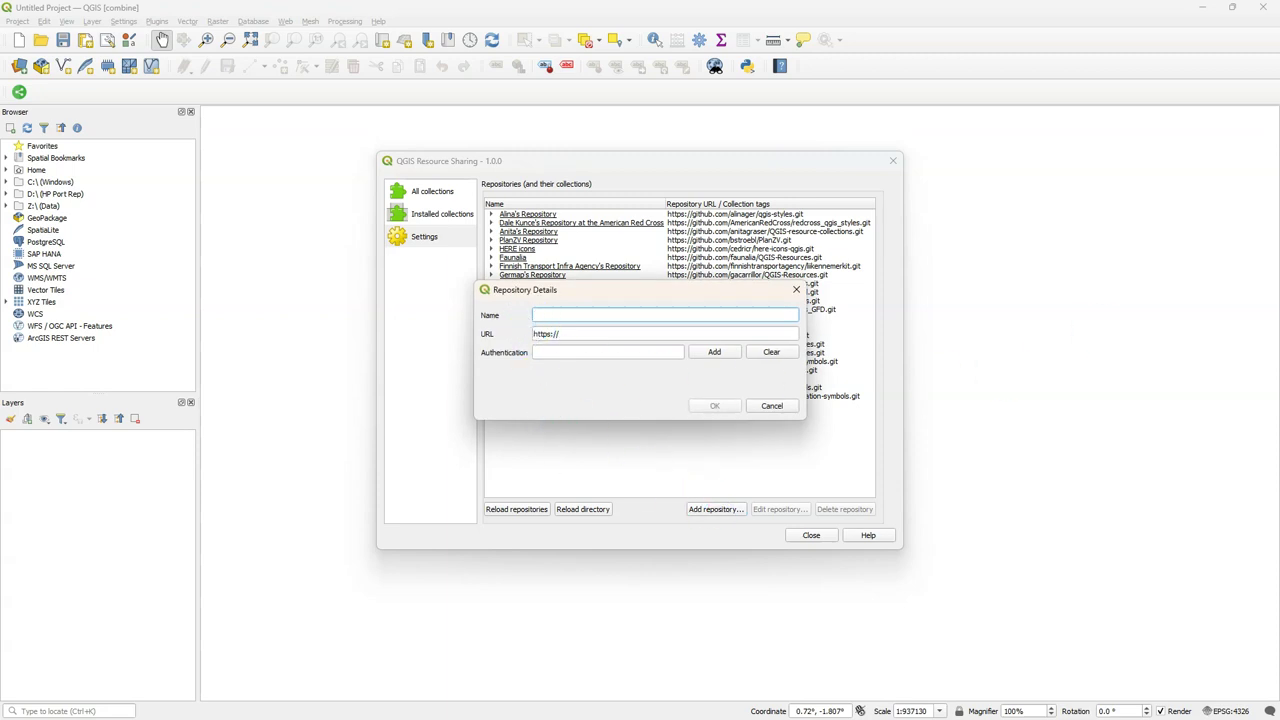
- Copy the HTTPS clone URL of the qgisrepository GitHub repository and go back to QGIS
{"action": "key", "text": "alt+Tab"}
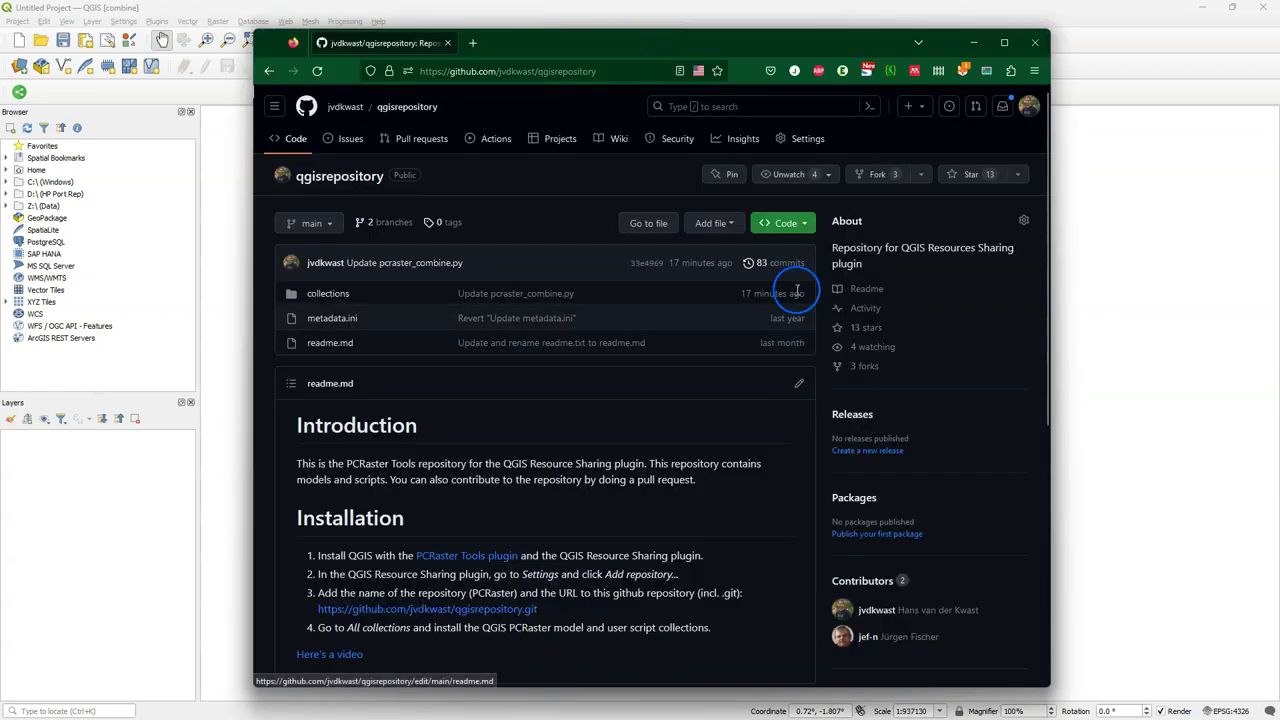
{"action": "left_click", "coordinate": [807, 226]}
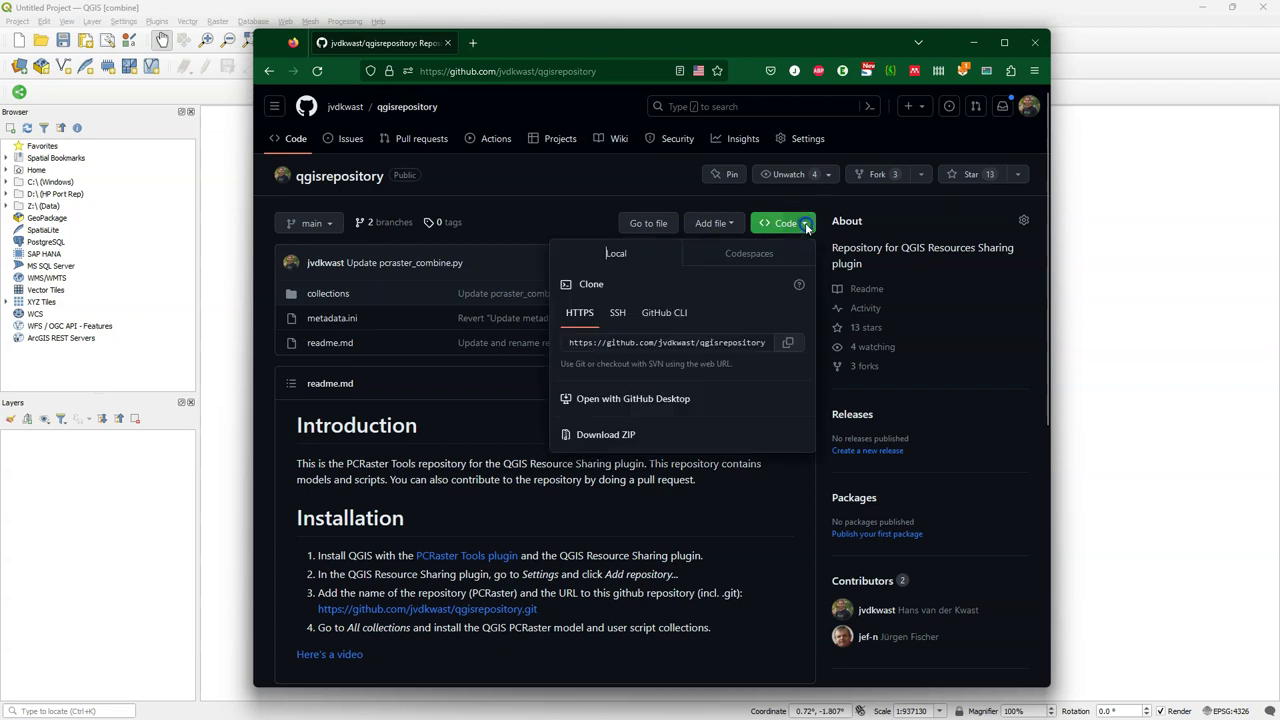
{"action": "left_click", "coordinate": [788, 344]}
{"action": "left_click", "coordinate": [973, 43]}
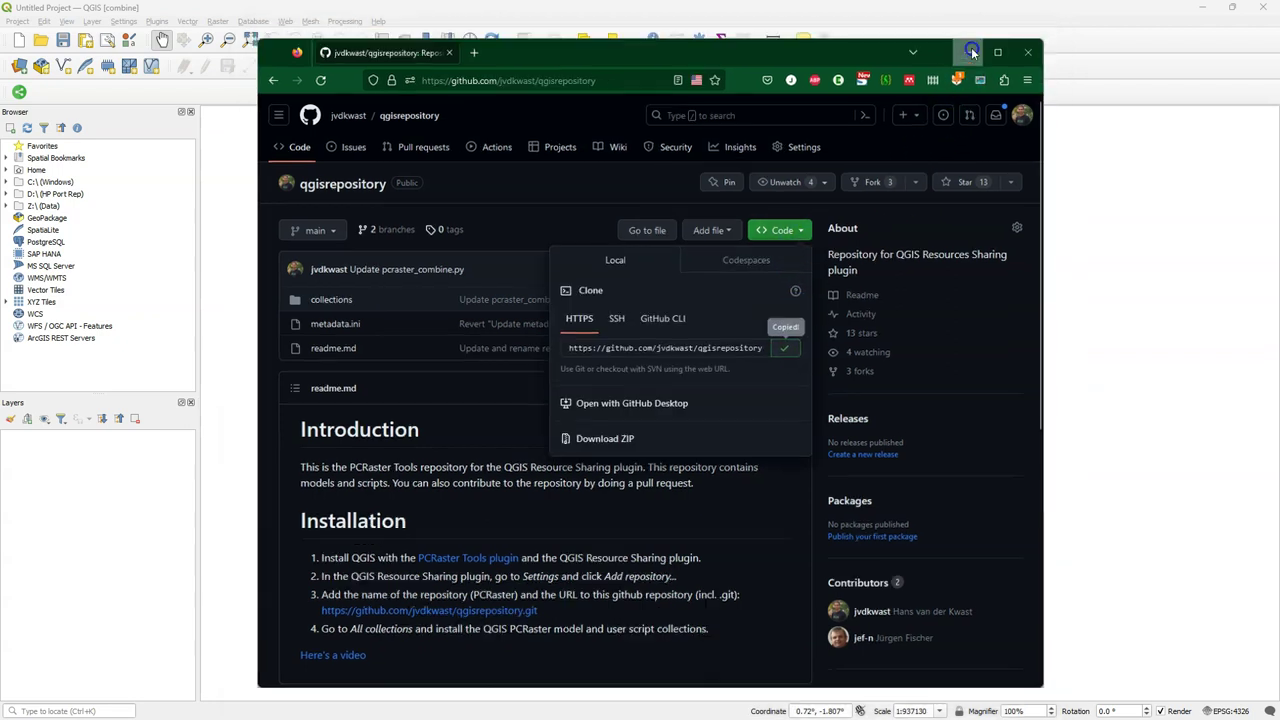
- Add a repository named PCRaster with the pasted qgisrepository.git URL, then show All collections
{"action": "left_click", "coordinate": [583, 317]}
{"action": "type", "text": "PCRaster"}
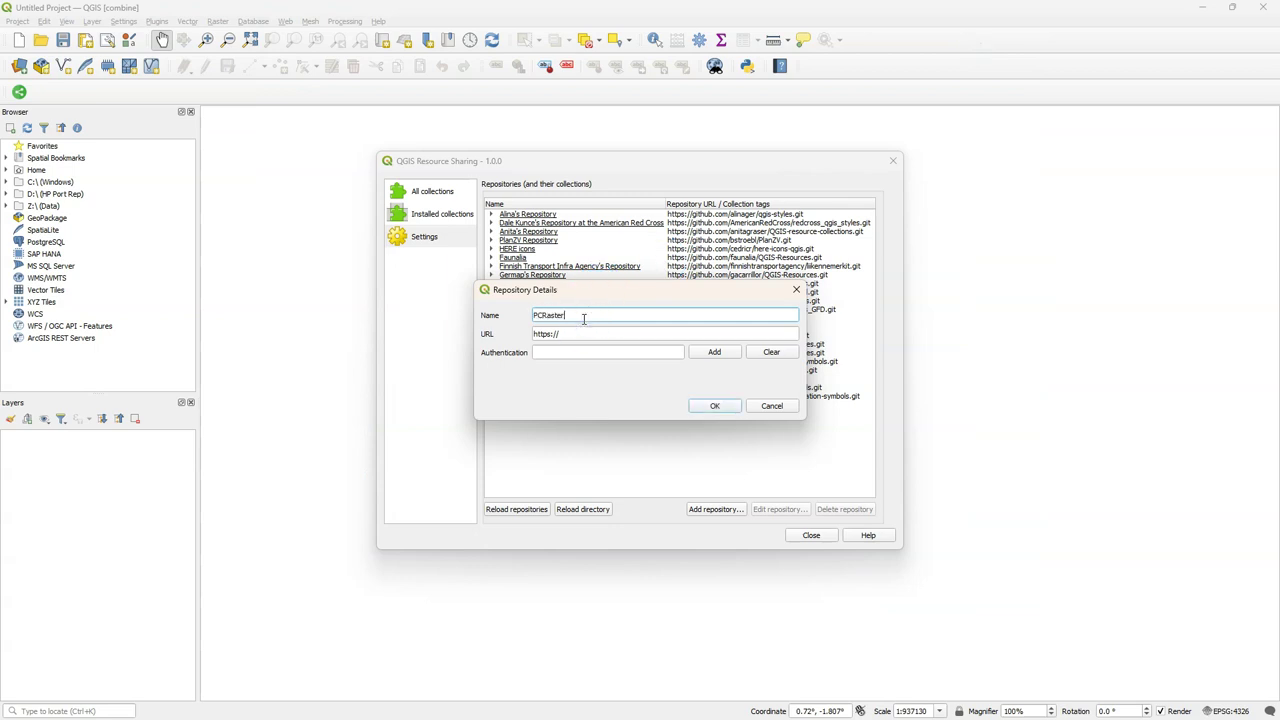
{"action": "left_click_drag", "start_coordinate": [583, 332], "coordinate": [447, 334]}
{"action": "key", "text": "ctrl+v"}
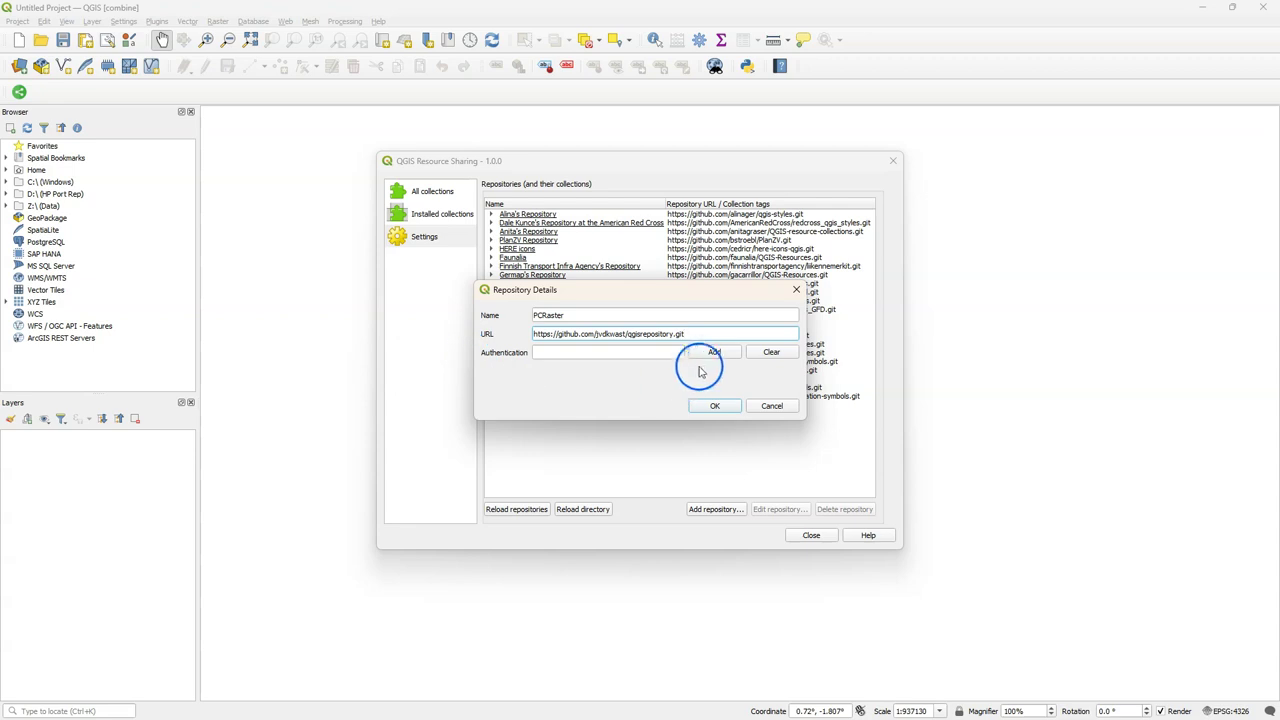
{"action": "left_click", "coordinate": [713, 407]}
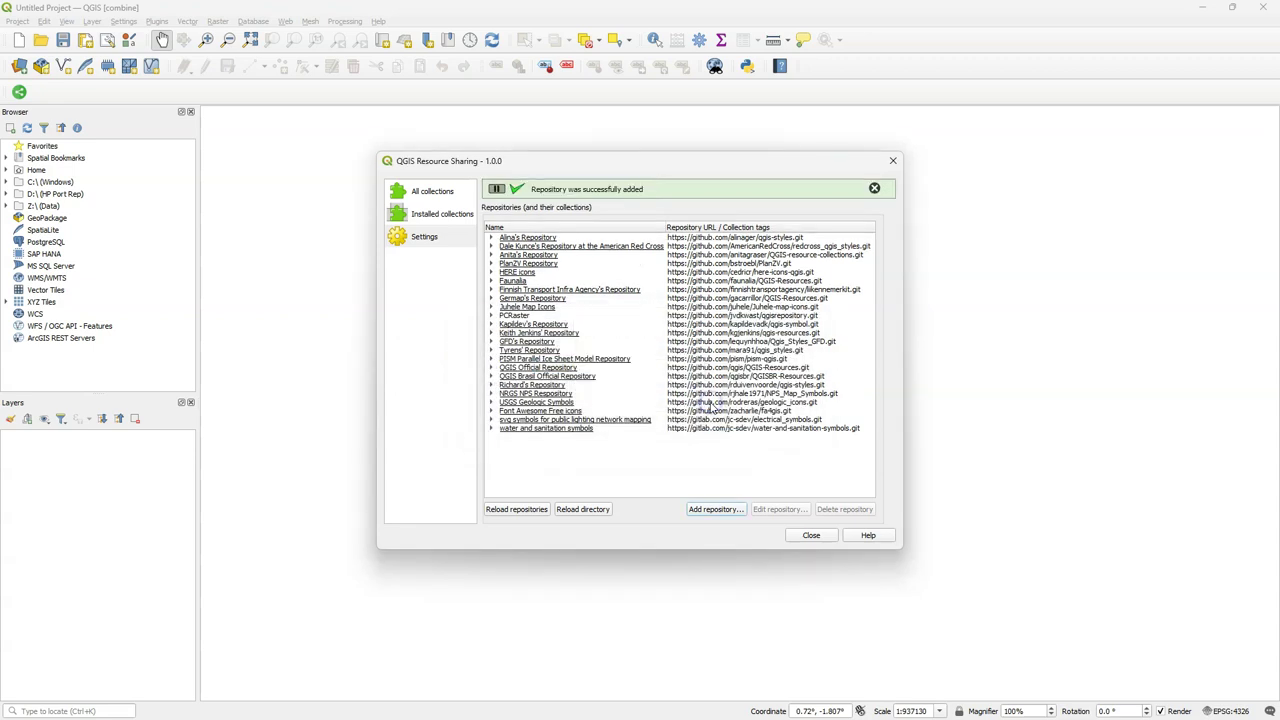
{"action": "left_click", "coordinate": [424, 191]}
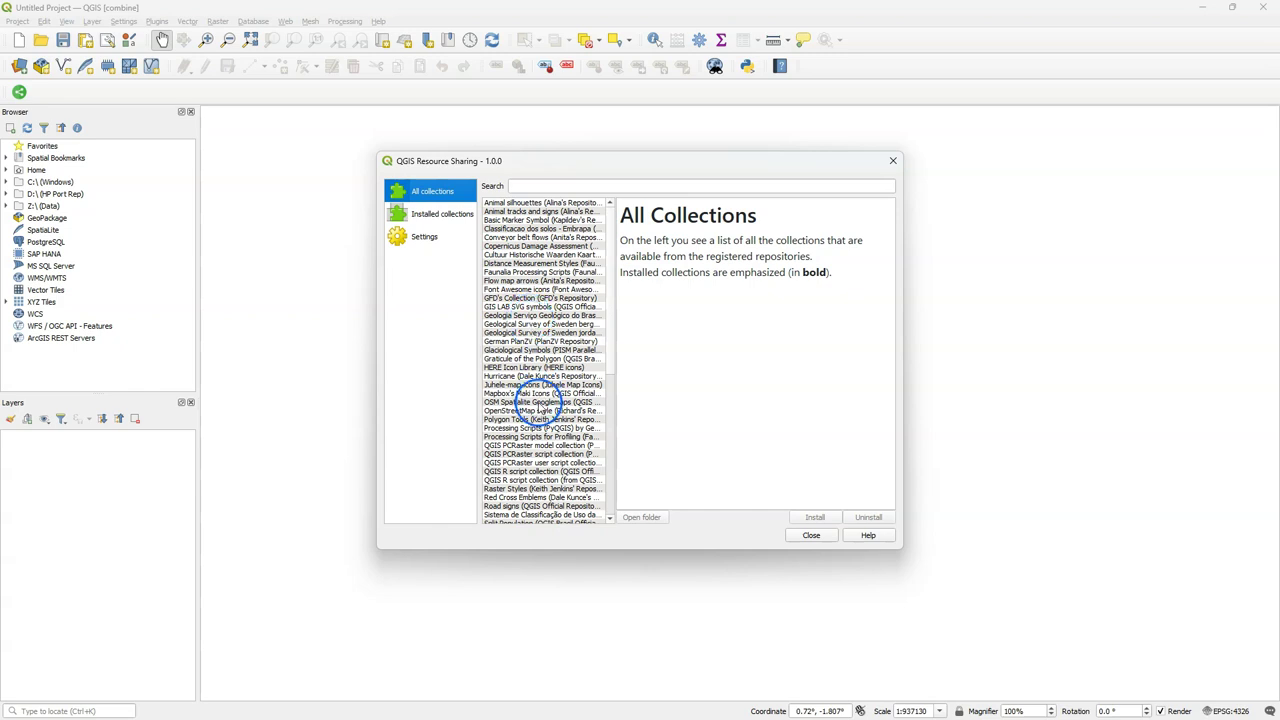
- Install the QGIS PCRaster user script collection of 11 scripts, acknowledge success, and close Resource Sharing
{"action": "left_click", "coordinate": [545, 463]}
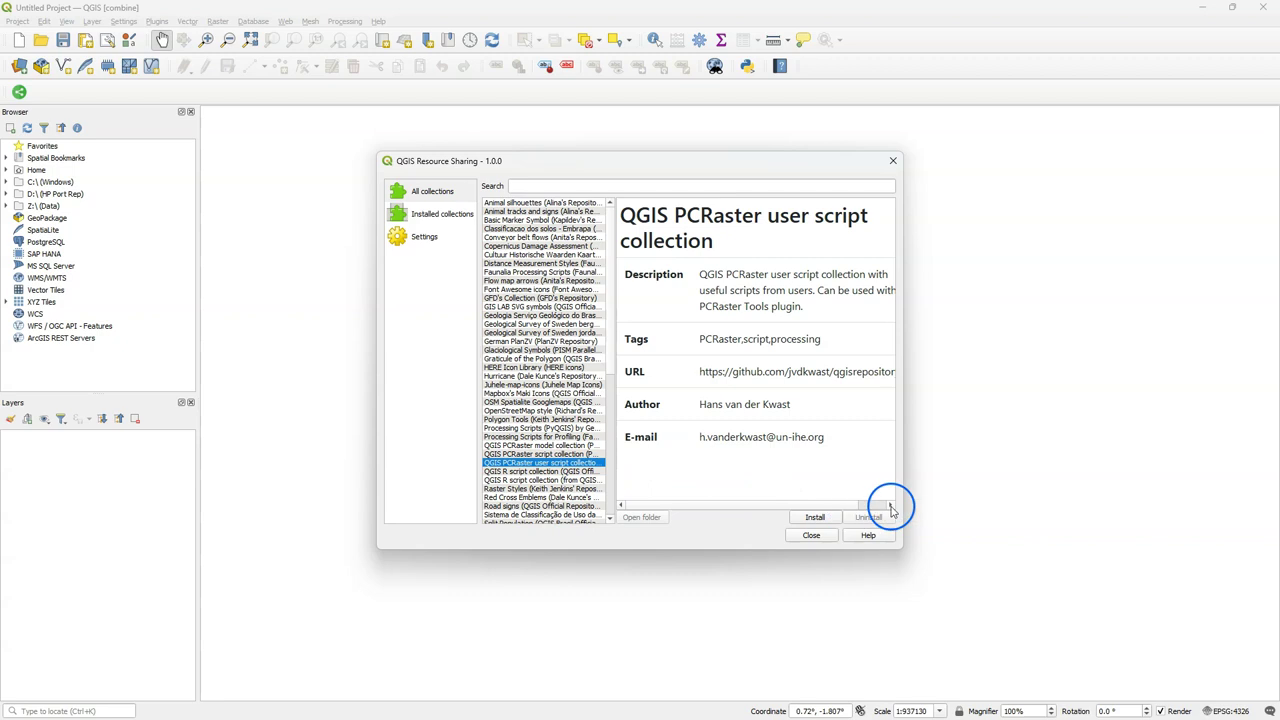
{"action": "left_click_drag", "start_coordinate": [903, 494], "coordinate": [960, 497]}
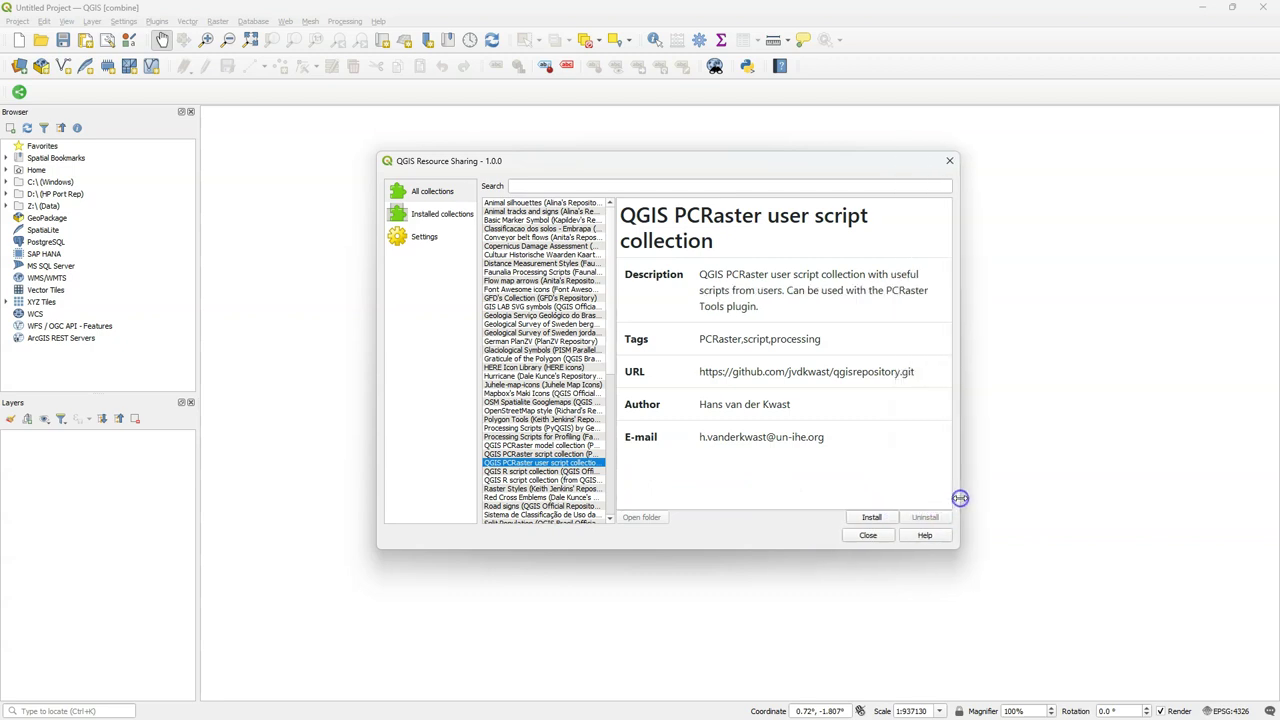
{"action": "left_click", "coordinate": [871, 517]}
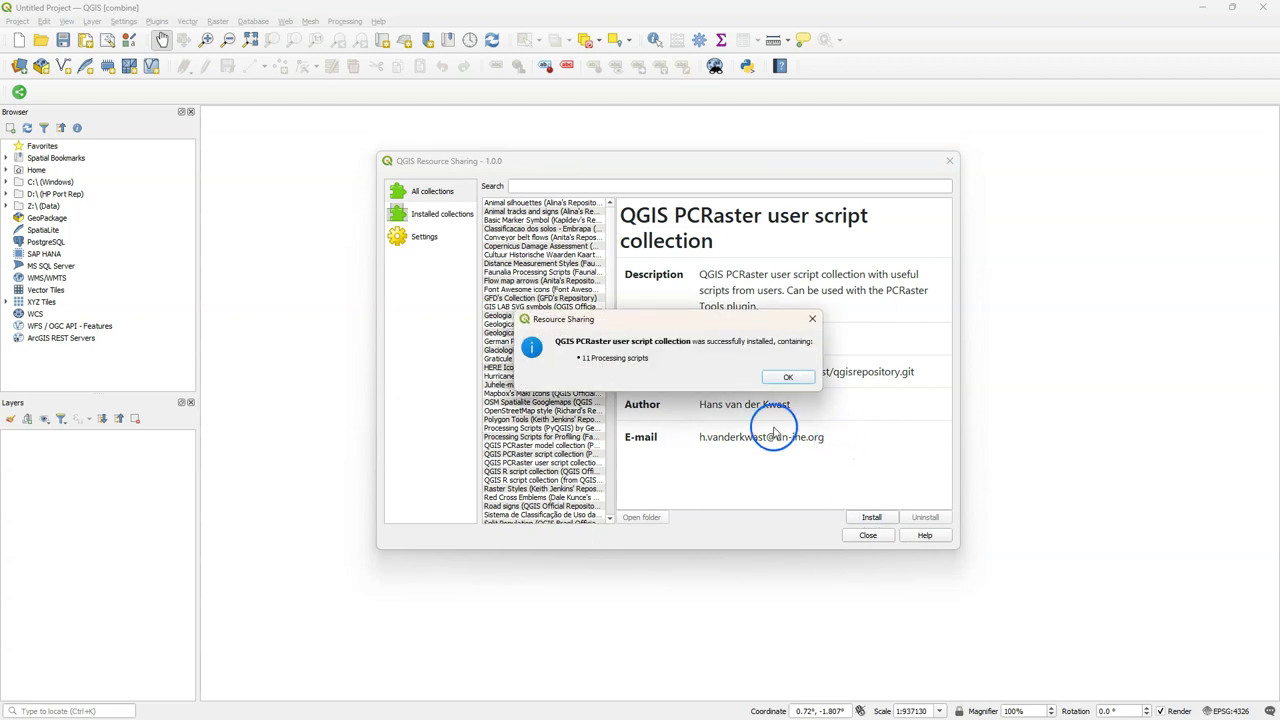
{"action": "left_click", "coordinate": [787, 374]}
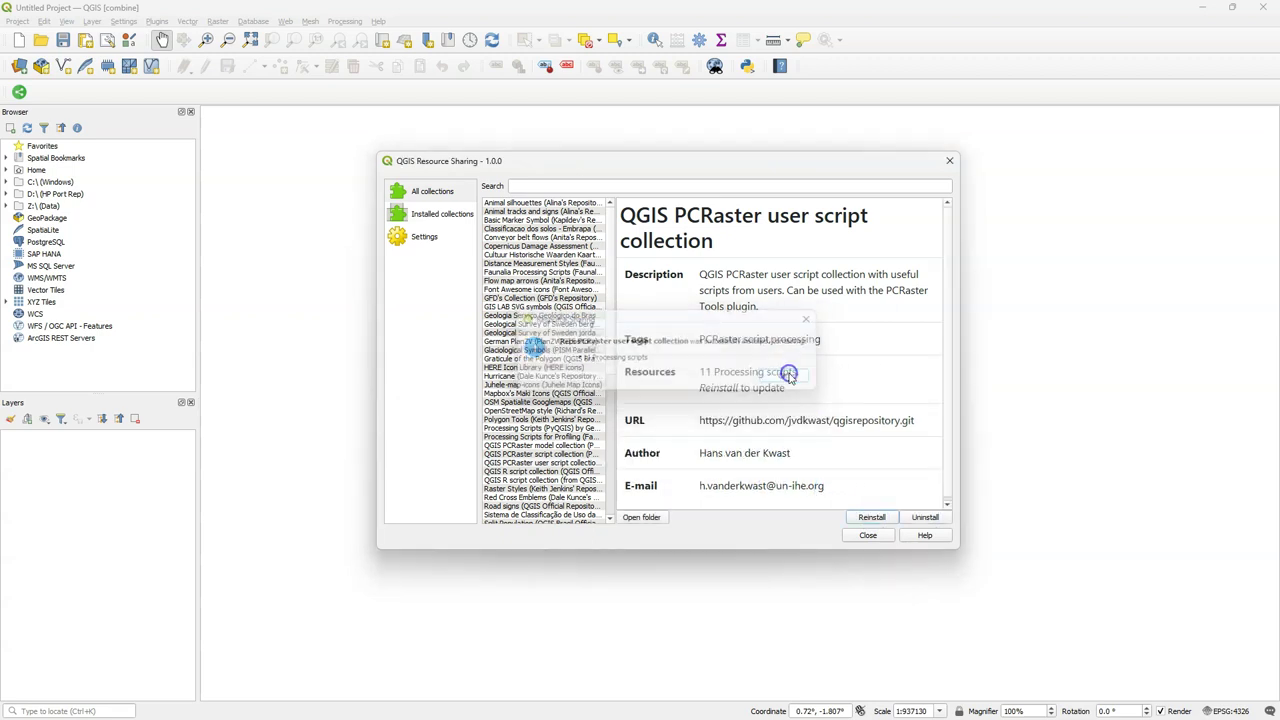
{"action": "left_click", "coordinate": [869, 536]}
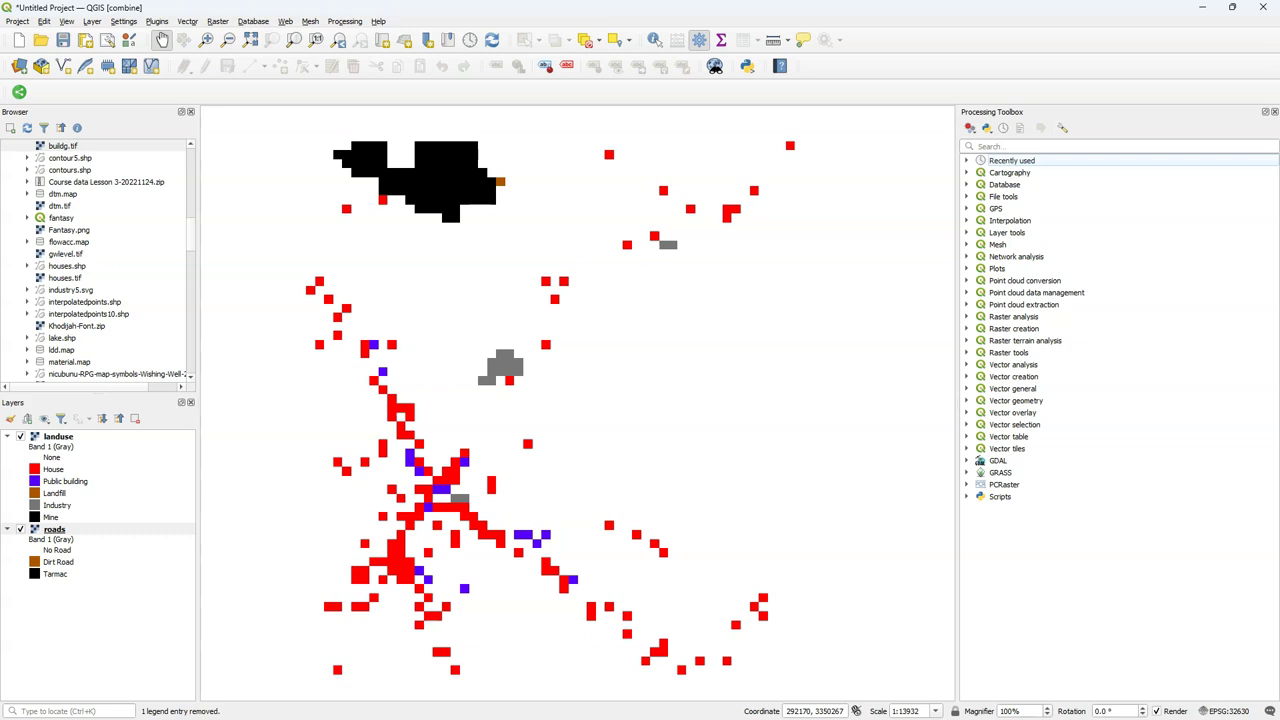
- Open the PCRaster User Scripts combine script and select landuse and roads as input layers
{"action": "left_click", "coordinate": [966, 496]}
{"action": "left_click", "coordinate": [979, 506]}
{"action": "double_click", "coordinate": [1028, 565]}
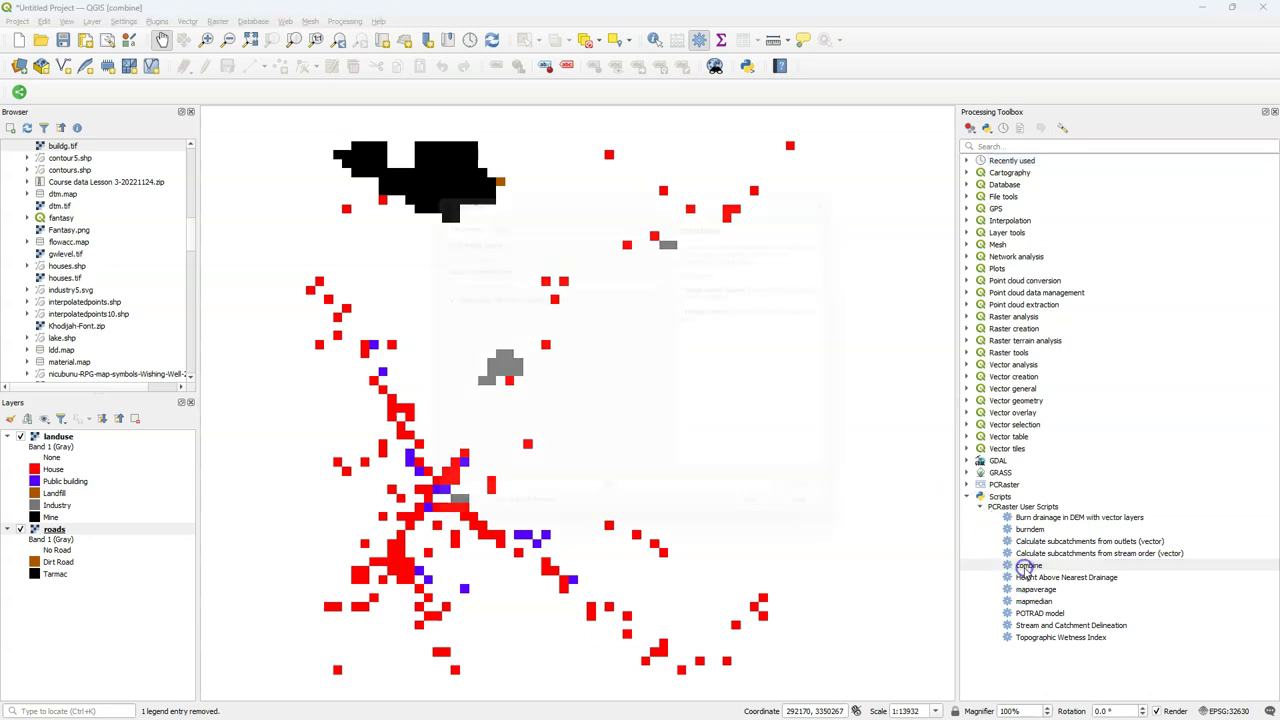
{"action": "left_click", "coordinate": [684, 249]}
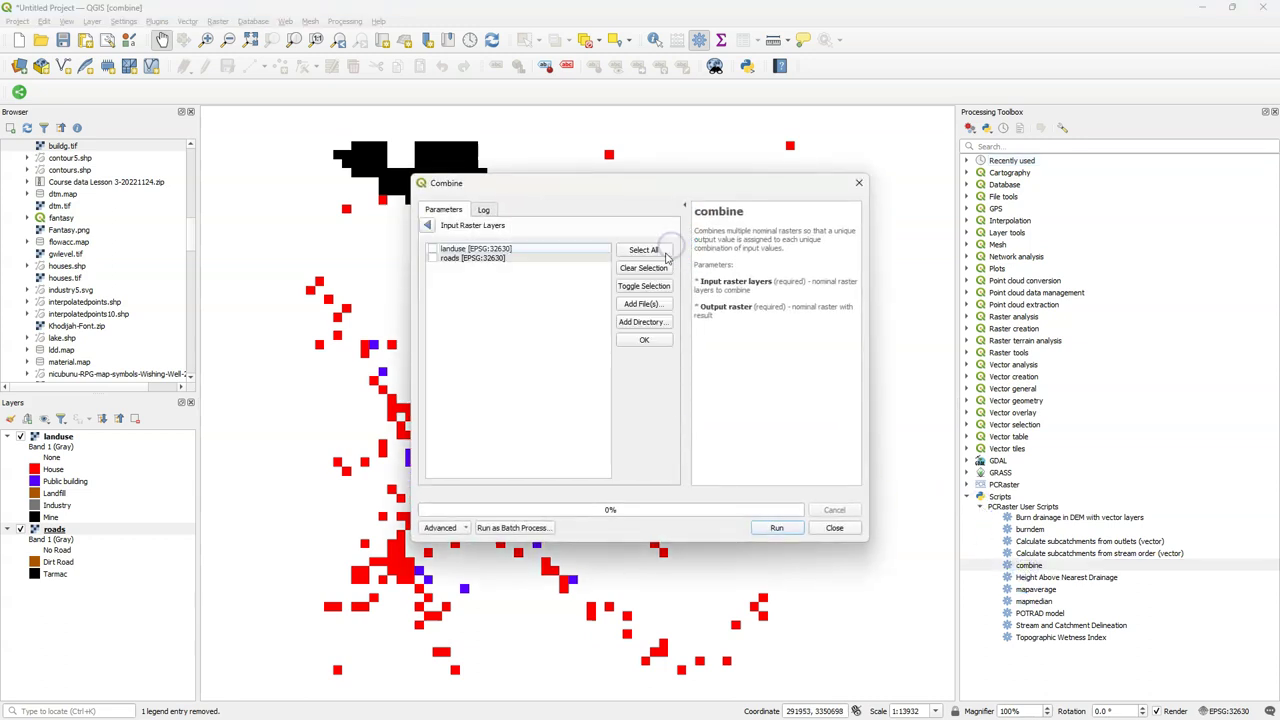
{"action": "left_click", "coordinate": [644, 250]}
{"action": "left_click", "coordinate": [424, 228]}
- Save the output to file as combine.map, run the combine, and close the dialog
{"action": "left_click", "coordinate": [668, 276]}
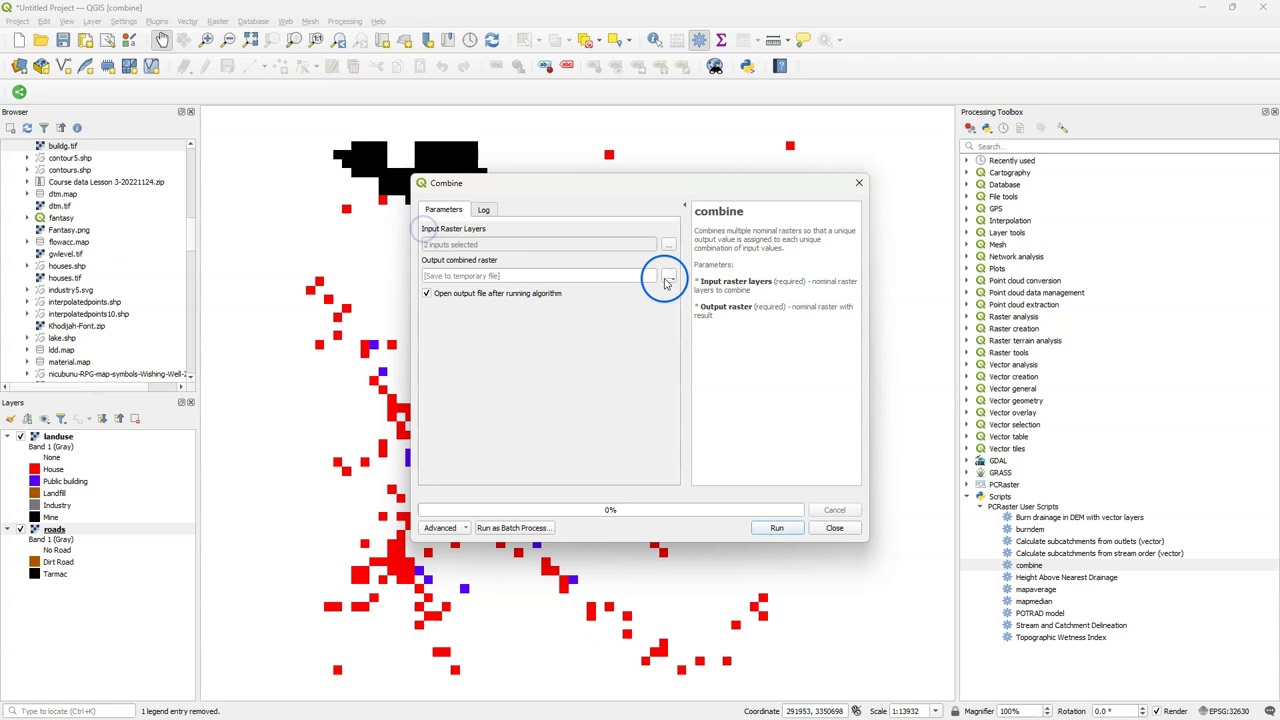
{"action": "left_click", "coordinate": [688, 304]}
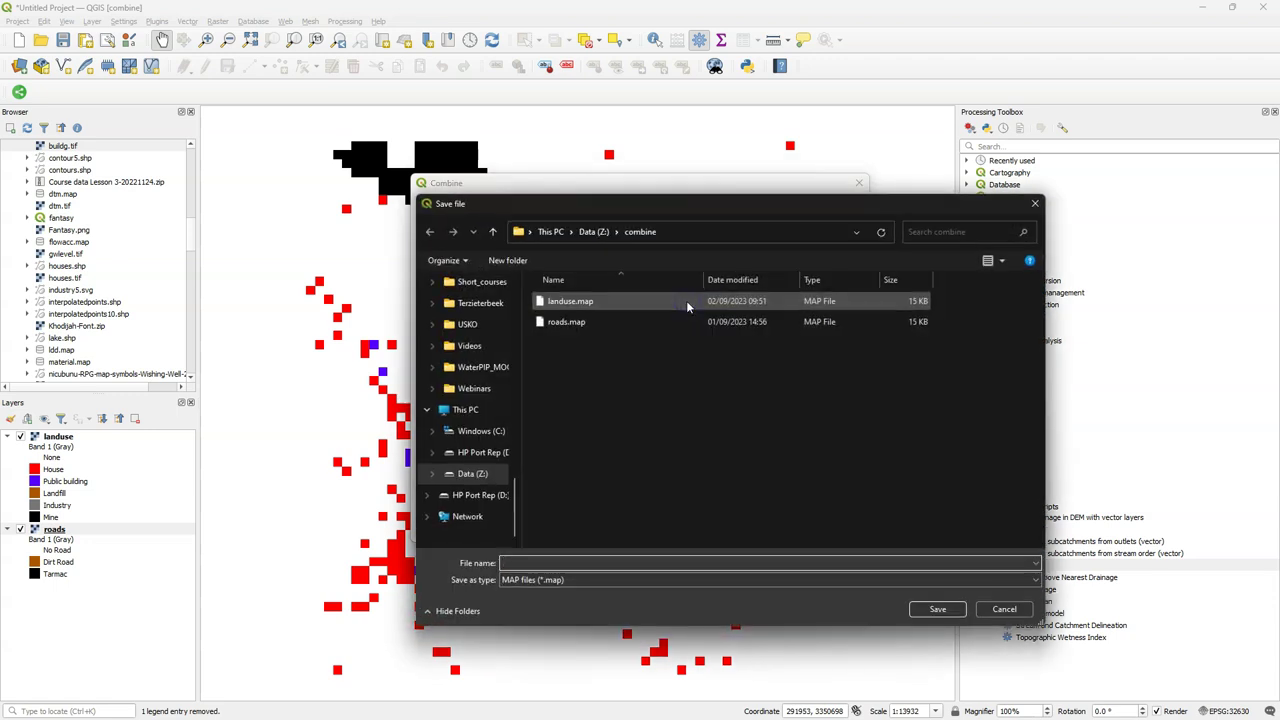
{"action": "left_click", "coordinate": [470, 565]}
{"action": "type", "text": "combine"}
{"action": "left_click", "coordinate": [932, 605]}
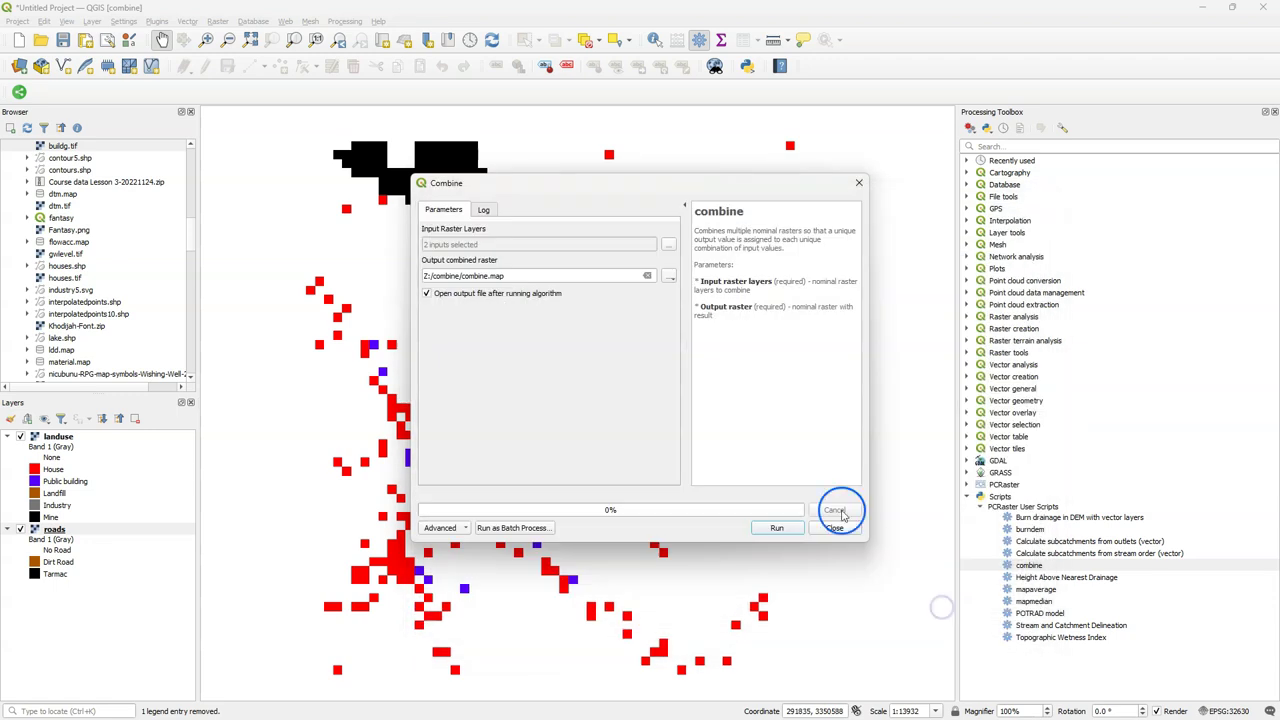
{"action": "left_click", "coordinate": [784, 528]}
{"action": "left_click", "coordinate": [835, 528]}
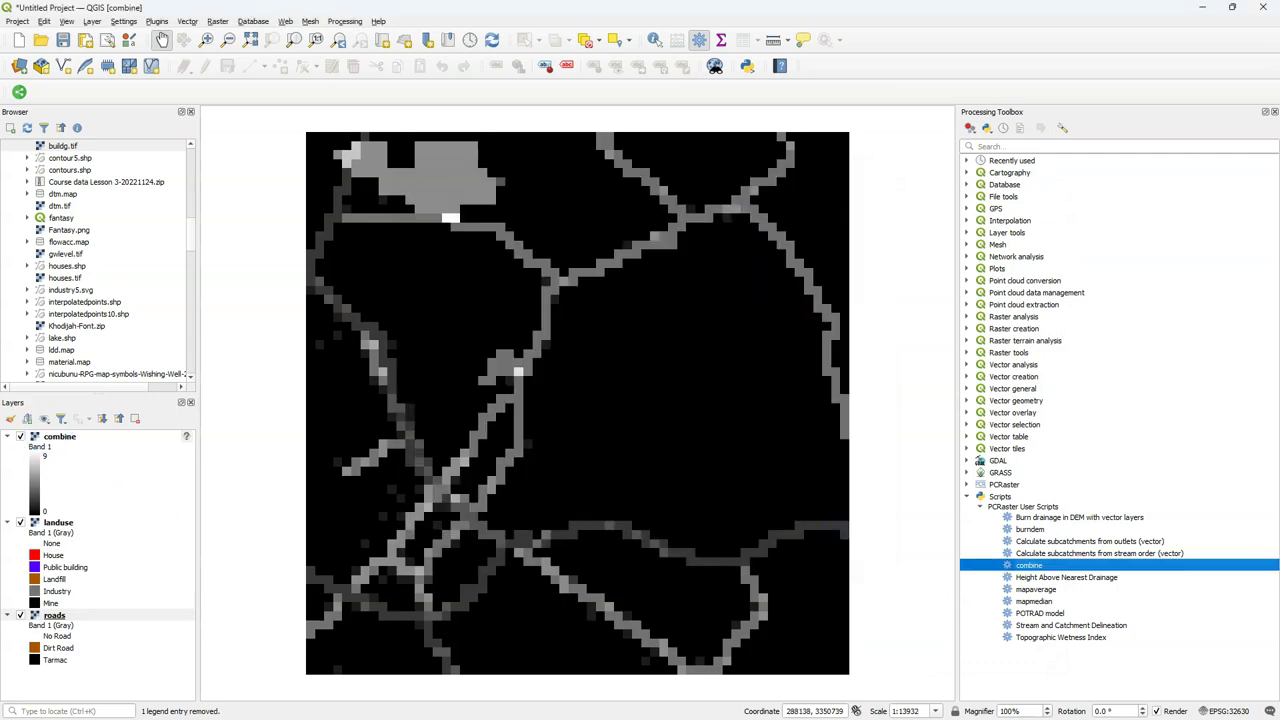
- Style the combine layer as Paletted/Unique values, classifying values 0–9 with random colours
{"action": "left_click", "coordinate": [8, 419]}
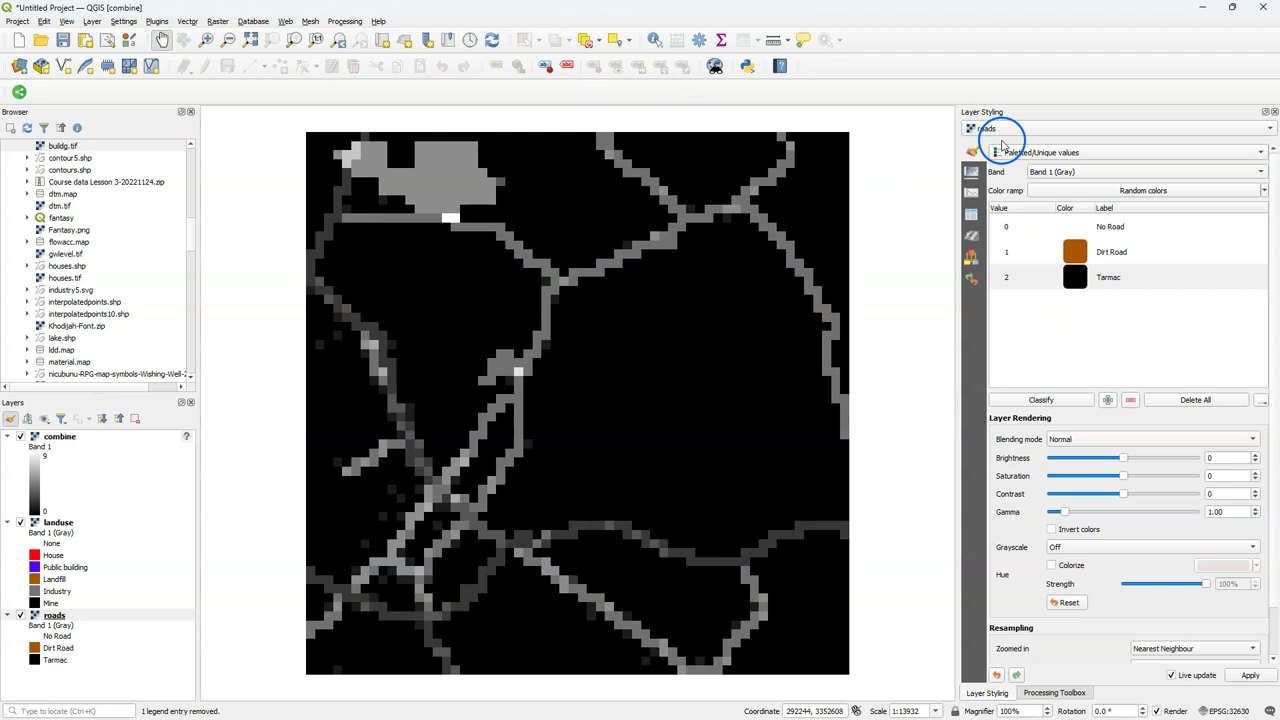
{"action": "left_click", "coordinate": [84, 436]}
{"action": "left_click", "coordinate": [1066, 151]}
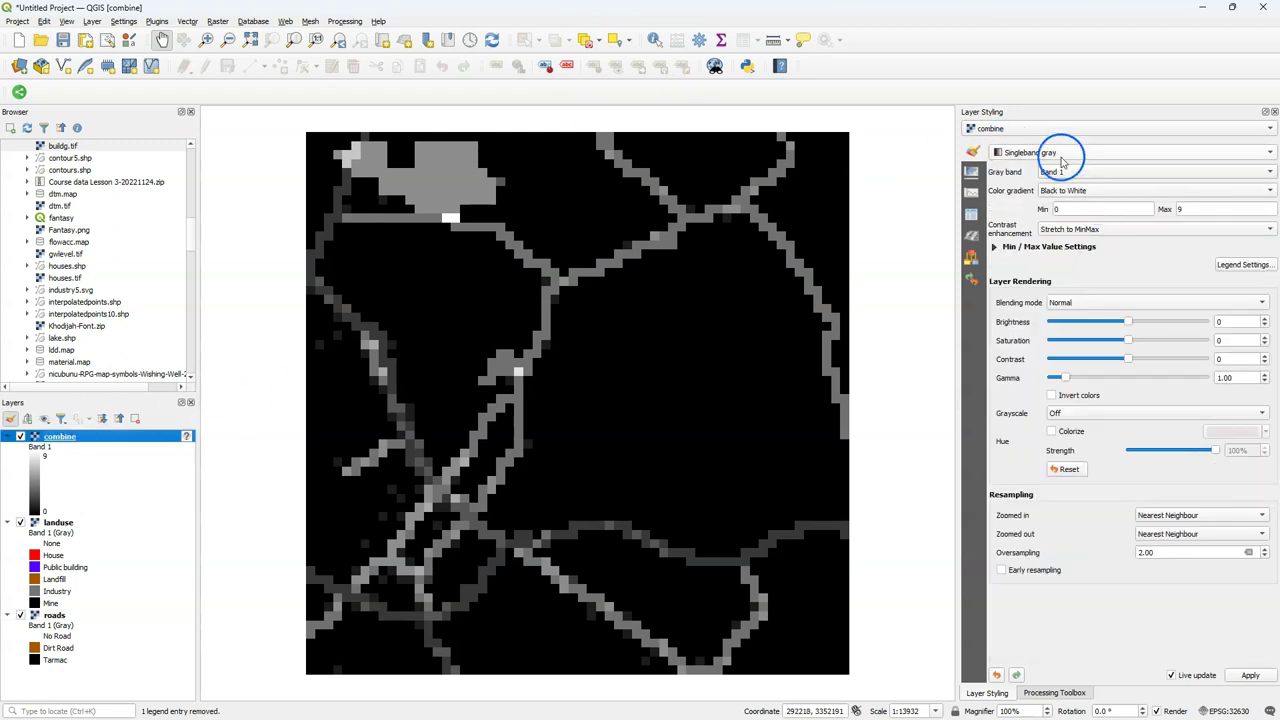
{"action": "left_click", "coordinate": [1060, 141]}
{"action": "left_click", "coordinate": [1041, 399]}
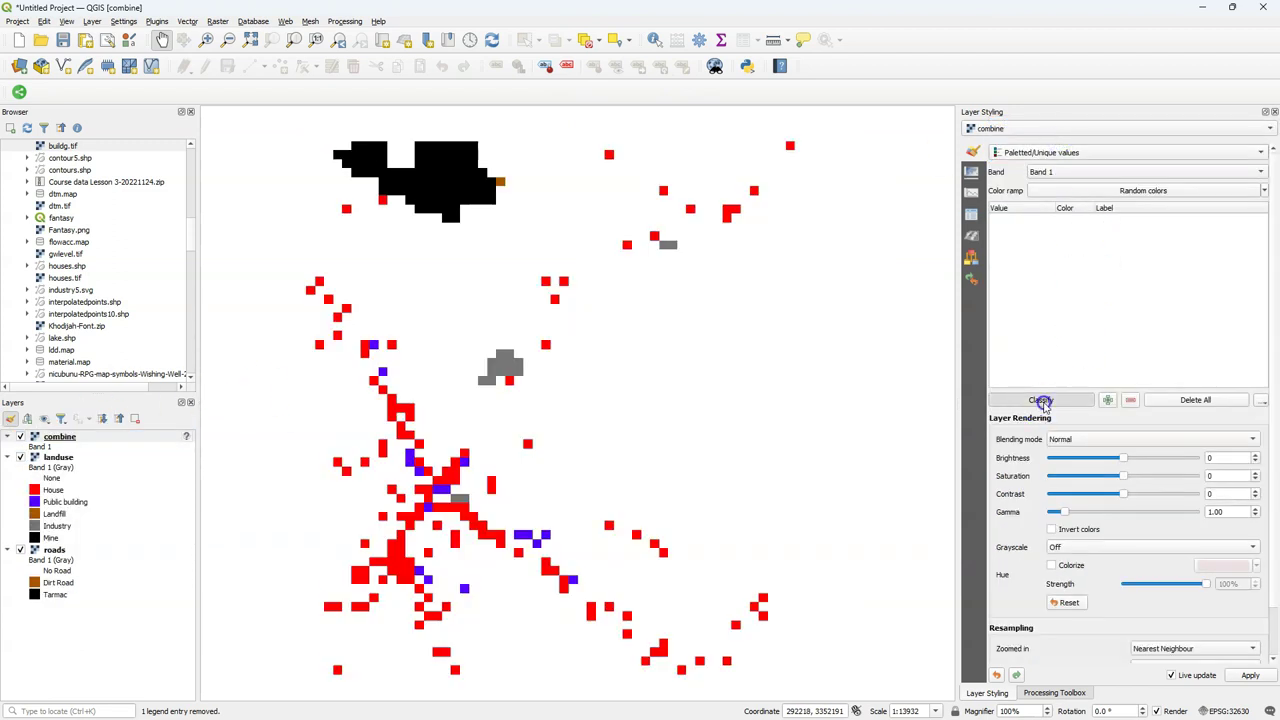
{"action": "scroll", "coordinate": [1114, 294], "scroll_direction": "down", "scroll_amount": 2}
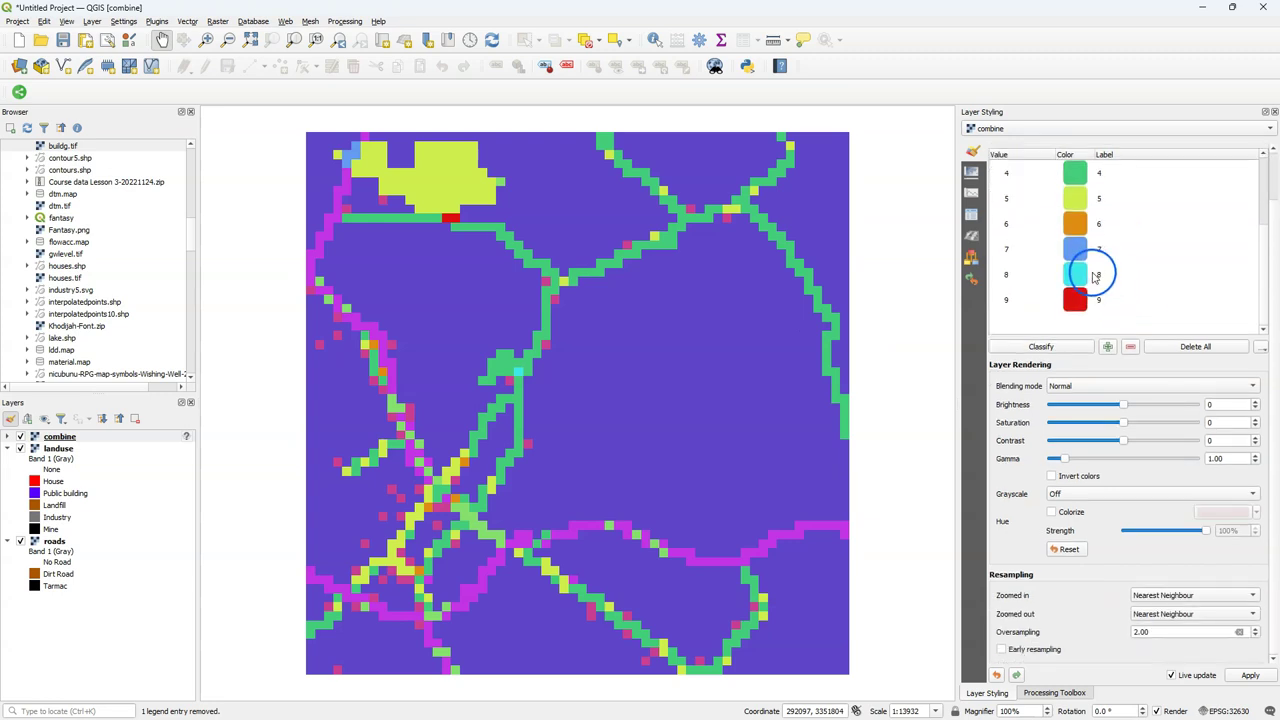
{"action": "left_click", "coordinate": [1261, 250]}
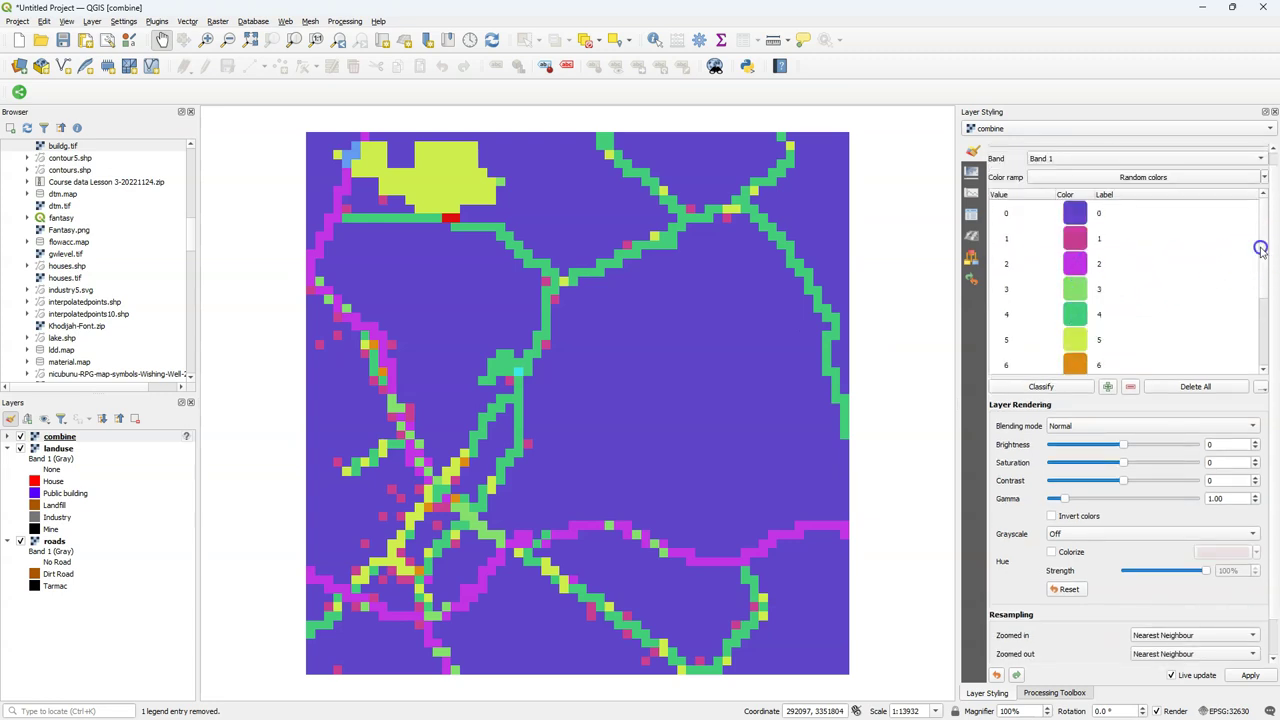
{"action": "left_click_drag", "start_coordinate": [1261, 250], "coordinate": [1266, 324]}
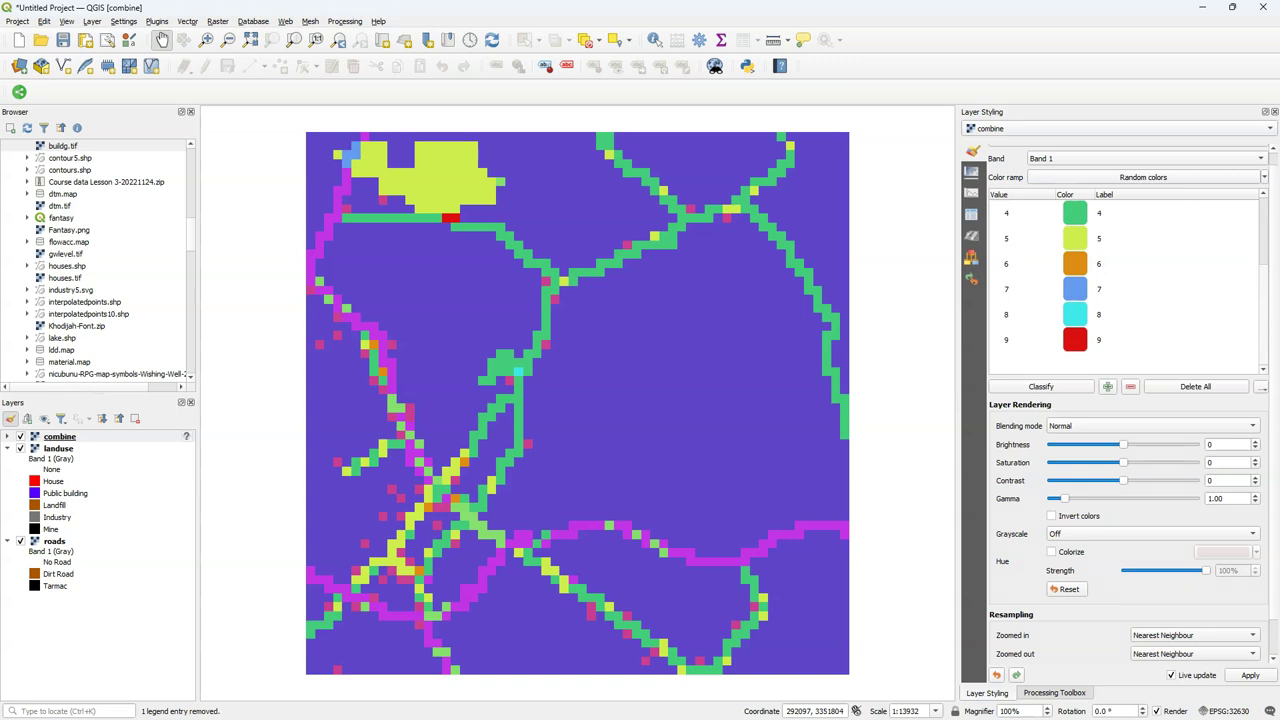
- Select all three raster layers and identify their values at a map cell, with results fully expanded
{"action": "left_click", "coordinate": [56, 541], "text": "shift"}
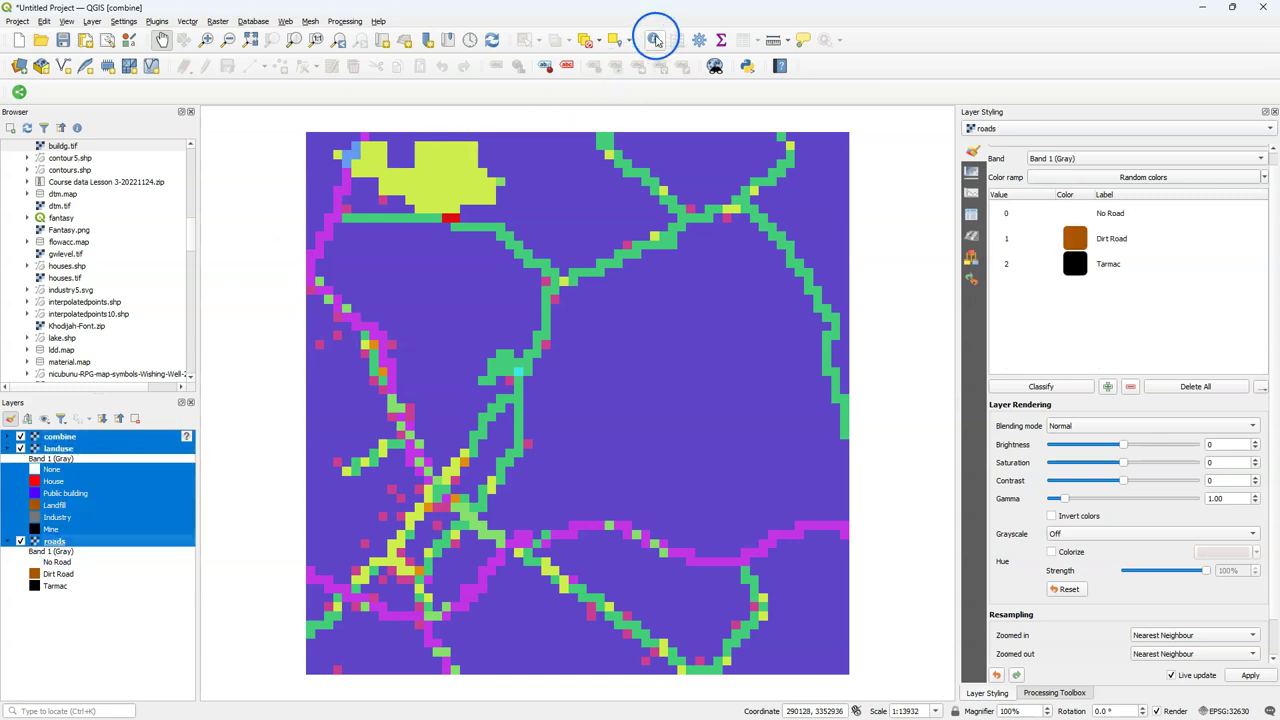
{"action": "left_click", "coordinate": [655, 38]}
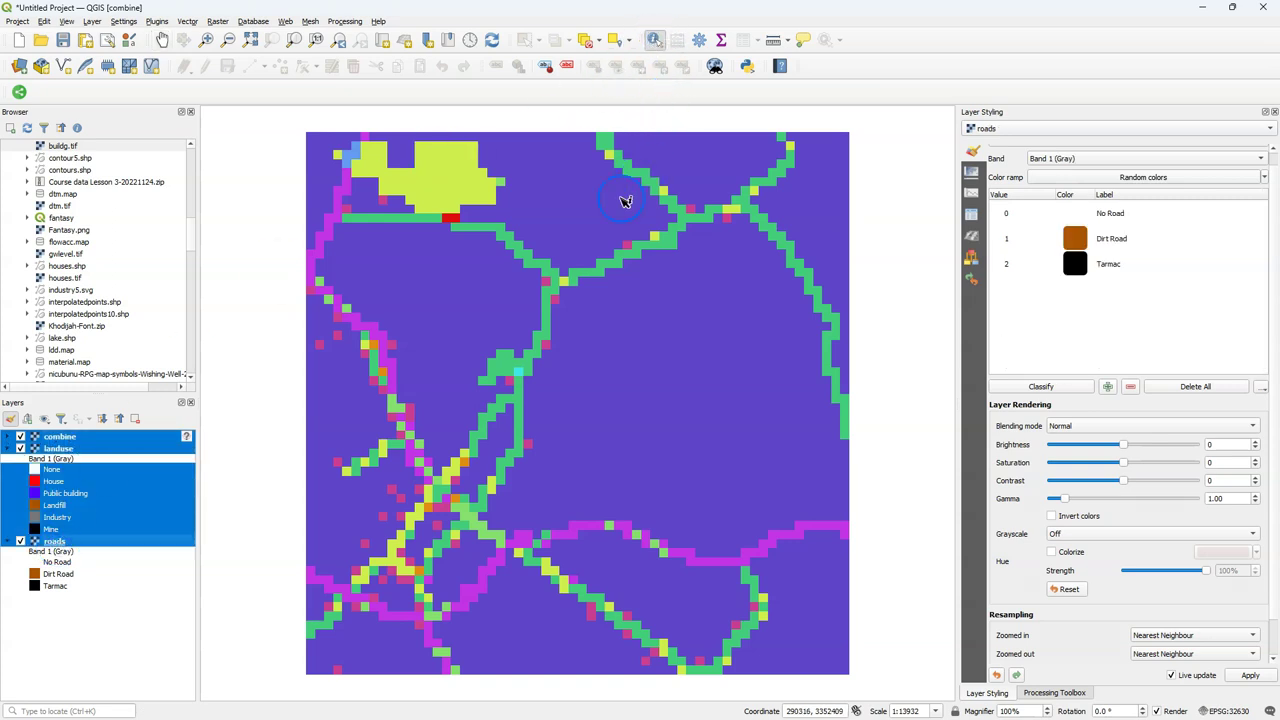
{"action": "left_click", "coordinate": [437, 193]}
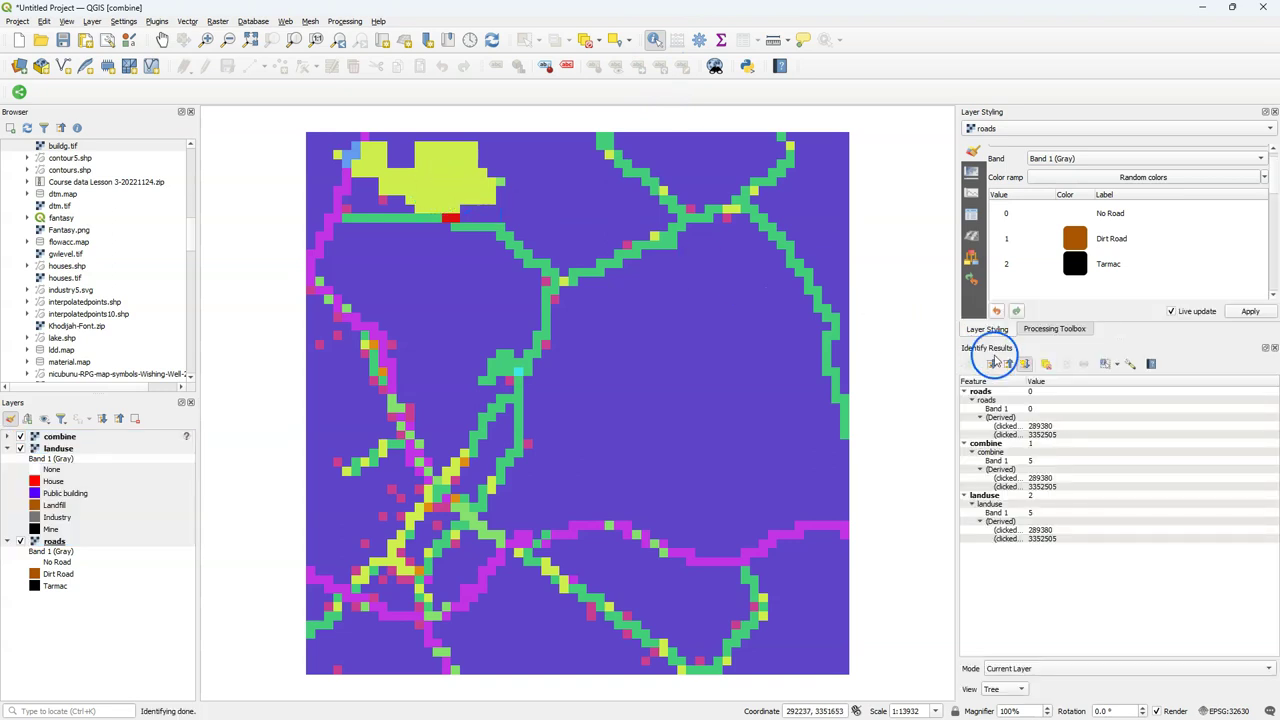
{"action": "left_click", "coordinate": [1025, 364]}
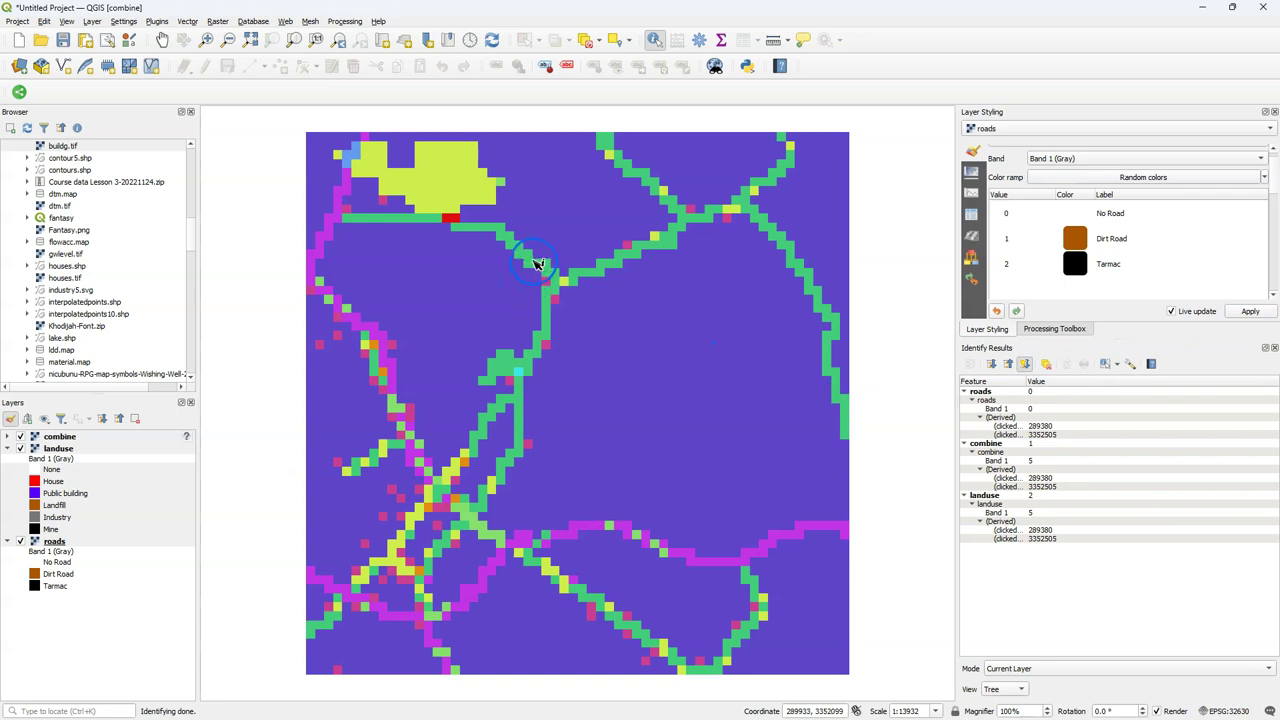
- Identify values at green road, house and dirt road cells, then bring back the Processing Toolbox
{"action": "left_click", "coordinate": [533, 268]}
{"action": "left_click", "coordinate": [635, 248]}
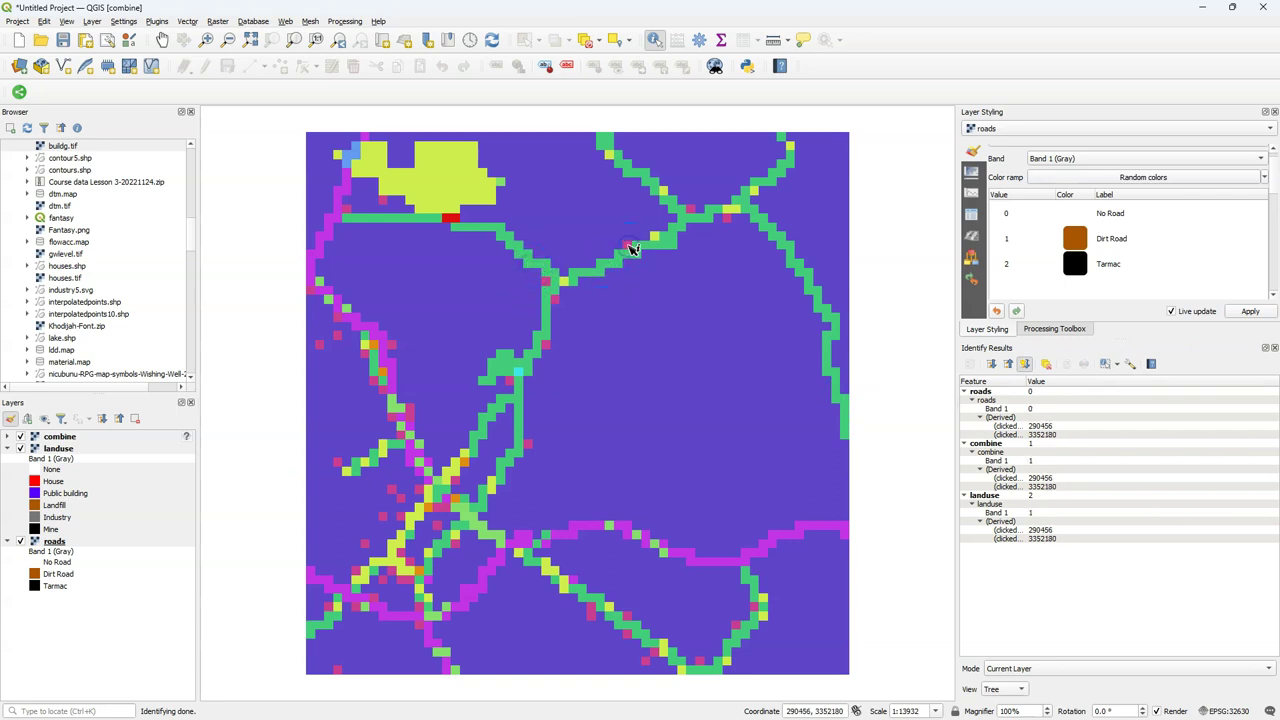
{"action": "left_click", "coordinate": [548, 284]}
{"action": "left_click", "coordinate": [394, 367]}
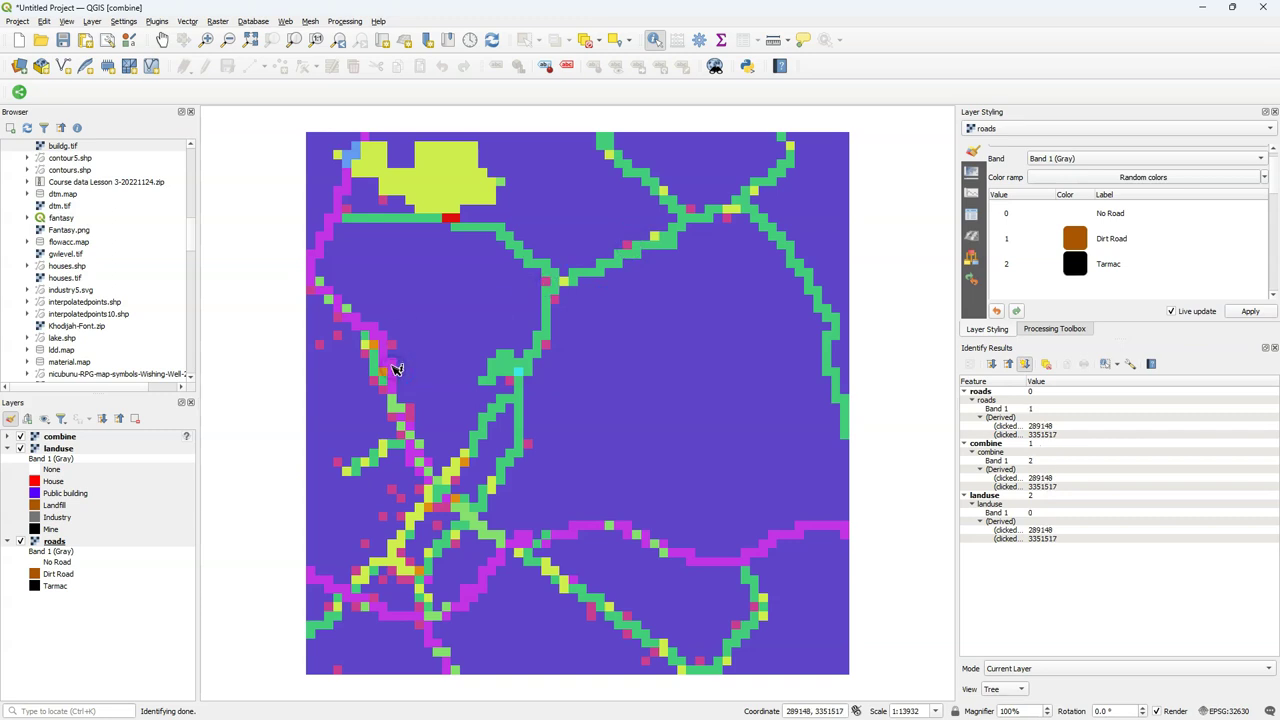
{"action": "left_click", "coordinate": [412, 429]}
{"action": "key", "text": "ctrl+alt+t"}
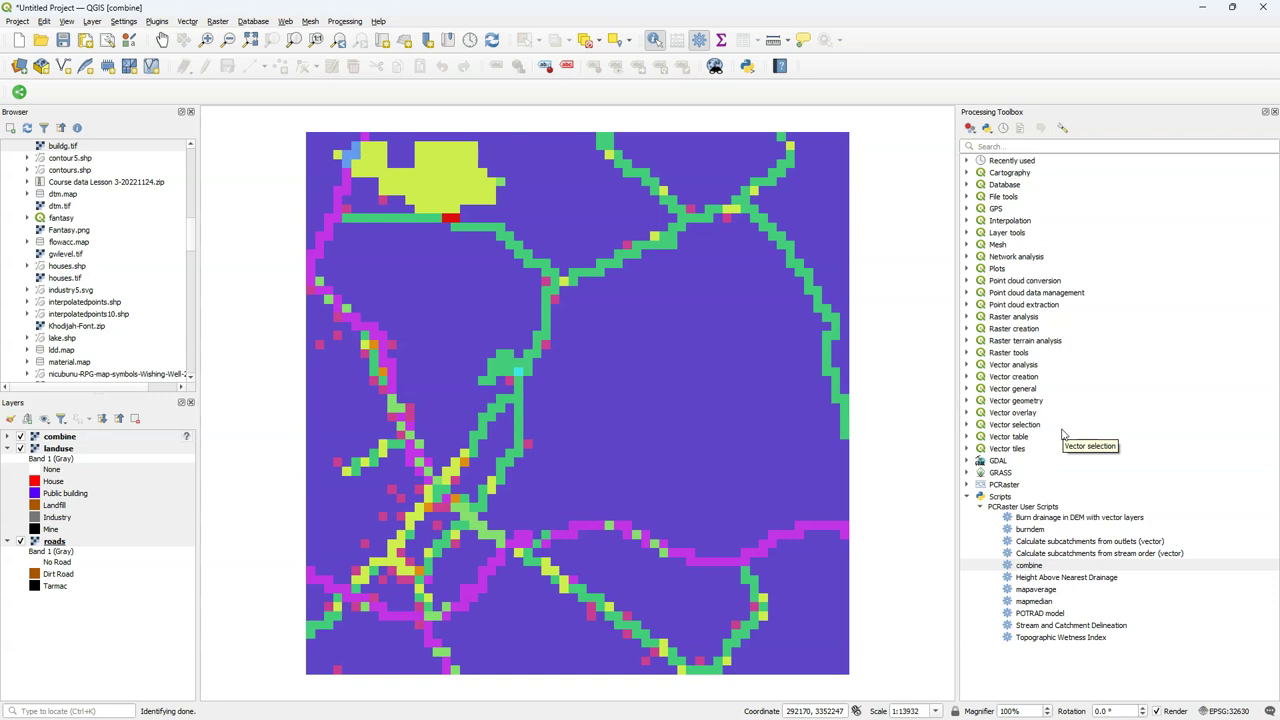
- Open the PCRaster lookup algorithm from the Relations in tables group of the Processing Toolbox
{"action": "left_click", "coordinate": [966, 484]}
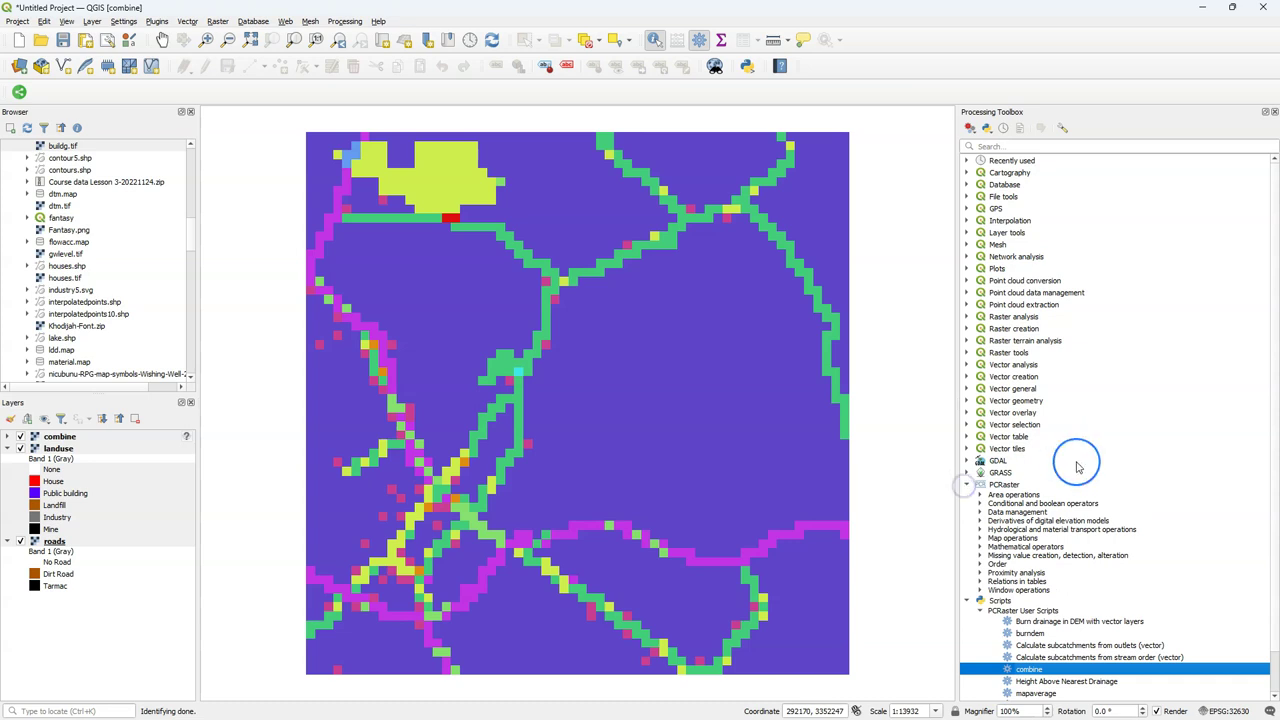
{"action": "left_click", "coordinate": [980, 581]}
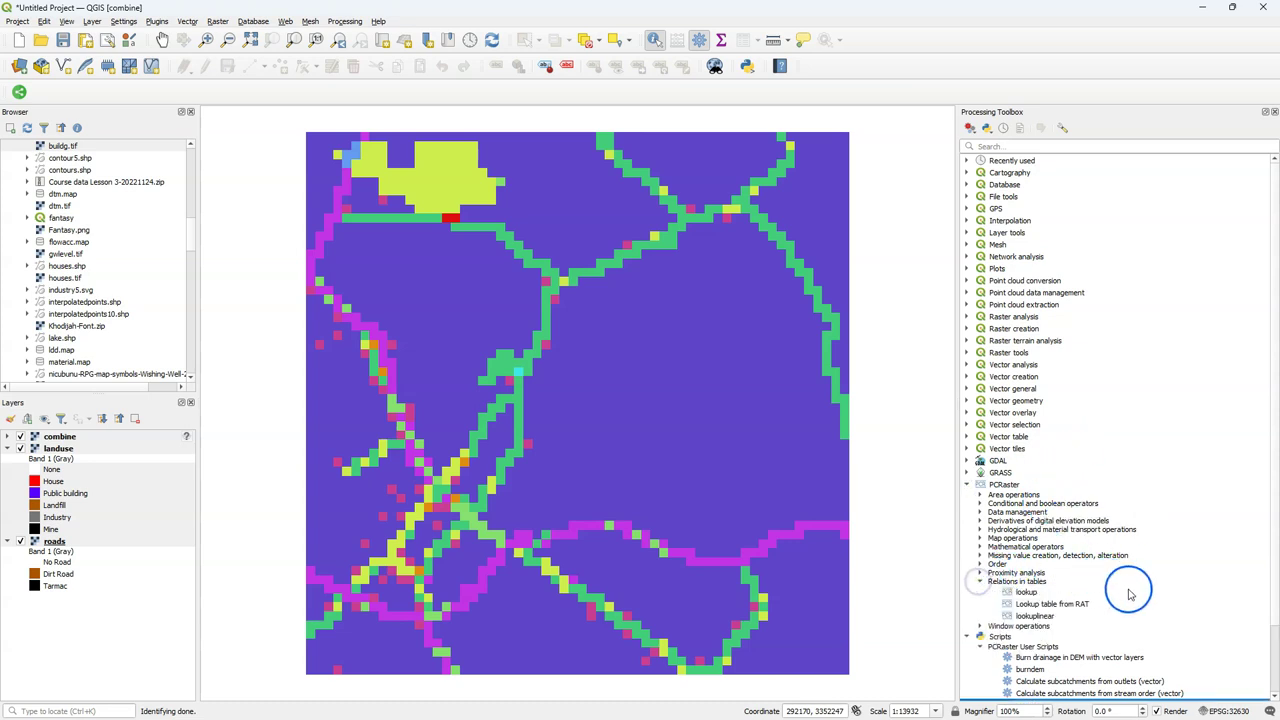
{"action": "left_click", "coordinate": [1028, 592]}
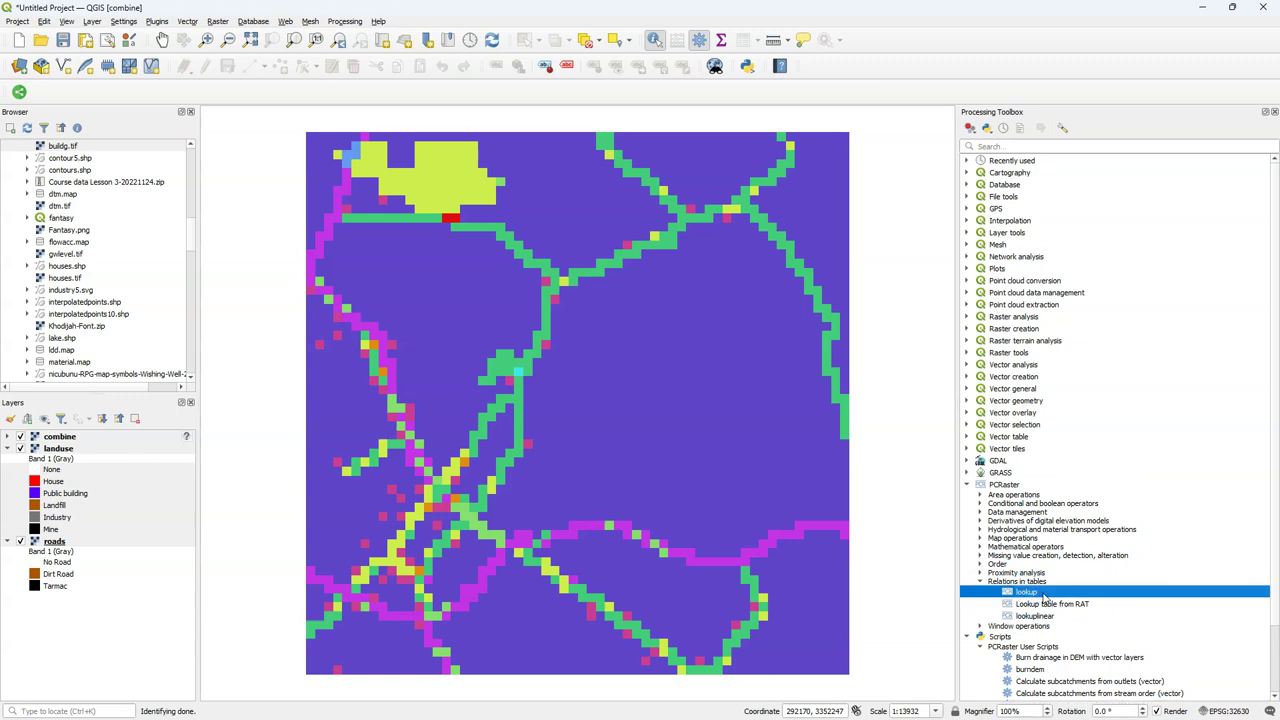
{"action": "double_click", "coordinate": [1040, 594]}
{"action": "left_click", "coordinate": [836, 530]}
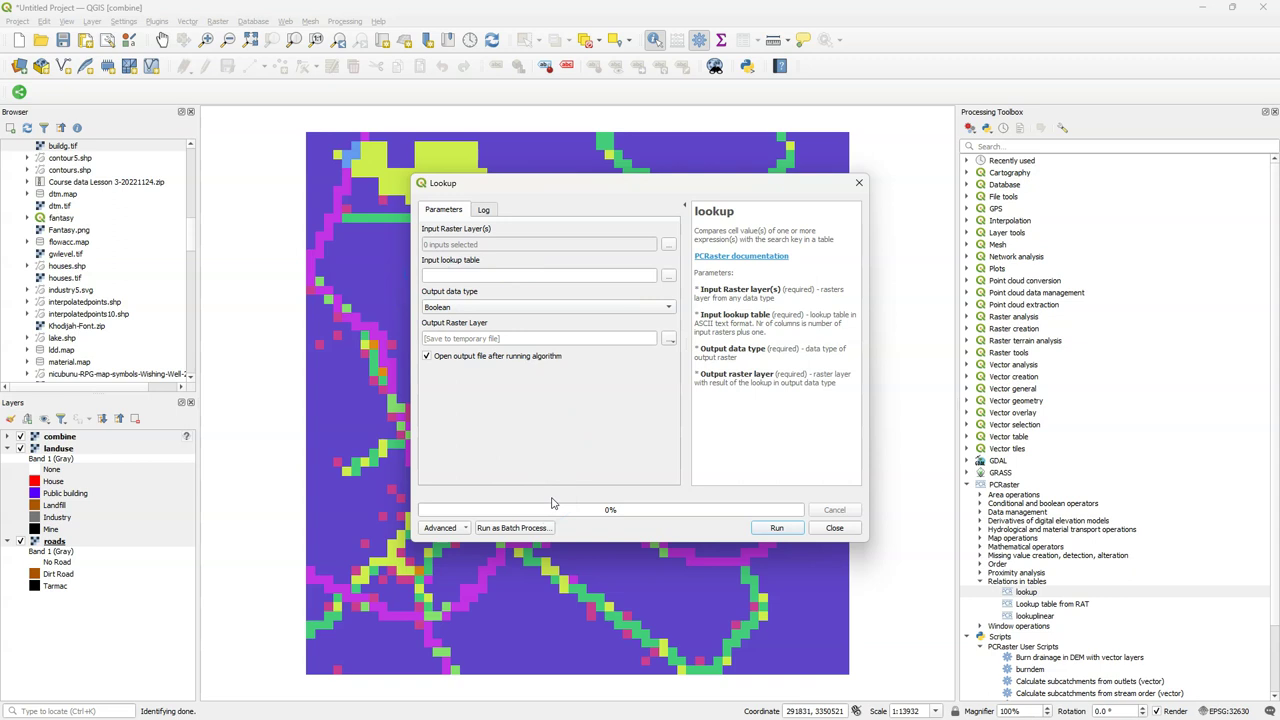
{"action": "left_click", "coordinate": [513, 507]}
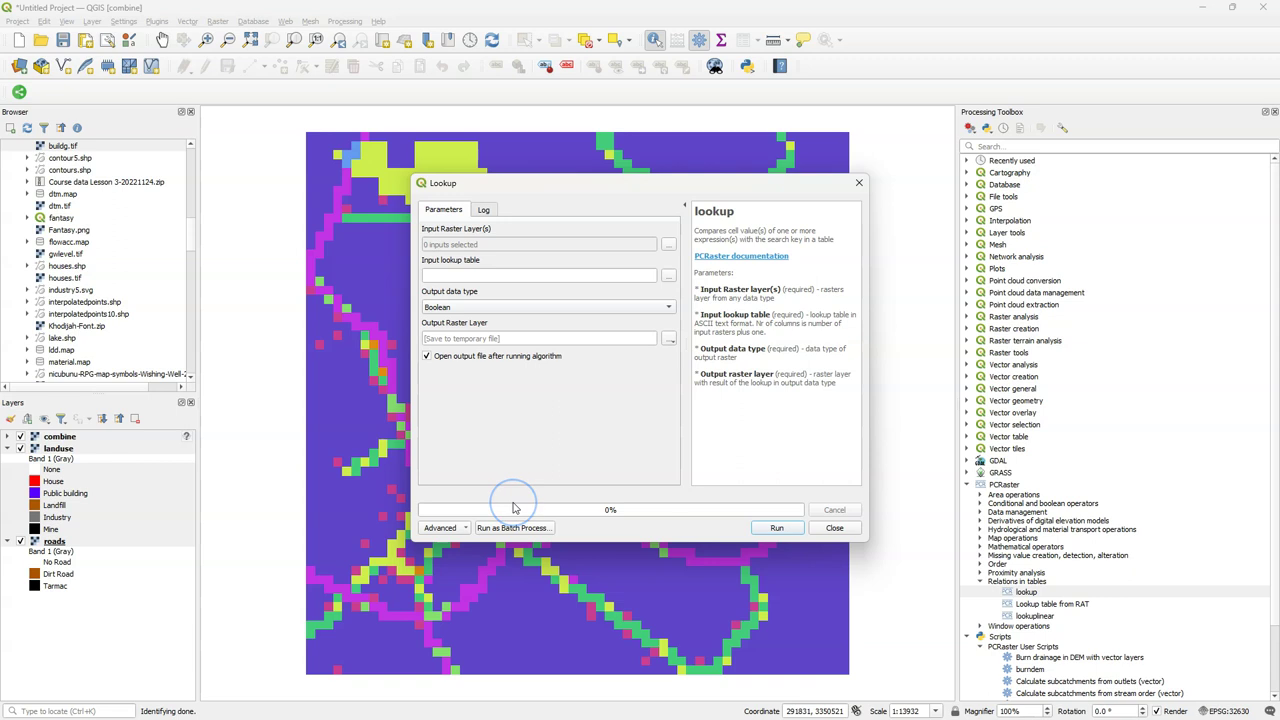